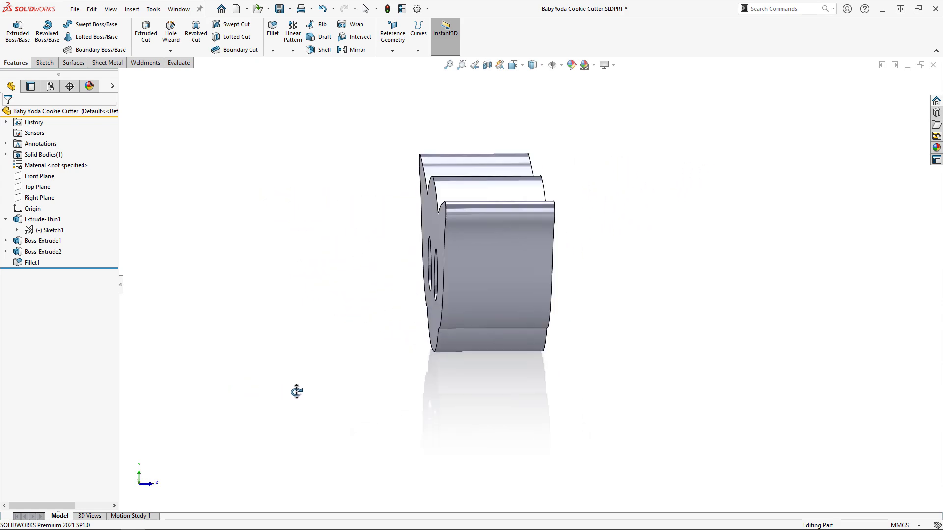
pyautogui.moveTo(296, 391); pyautogui.dragTo(482, 391, button='middle')
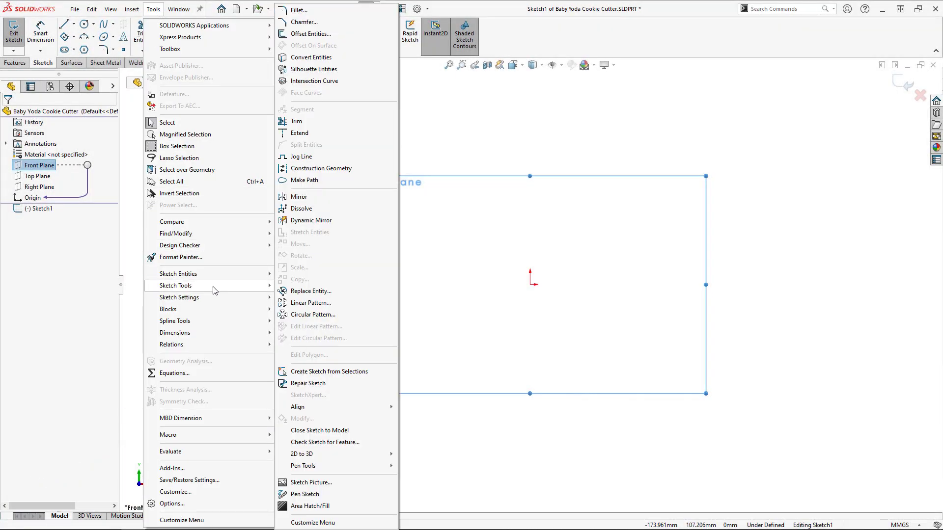
# Insert the image Baby Yoda Head.png as a sketch picture in the Front Plane sketch
pyautogui.click(346, 480)
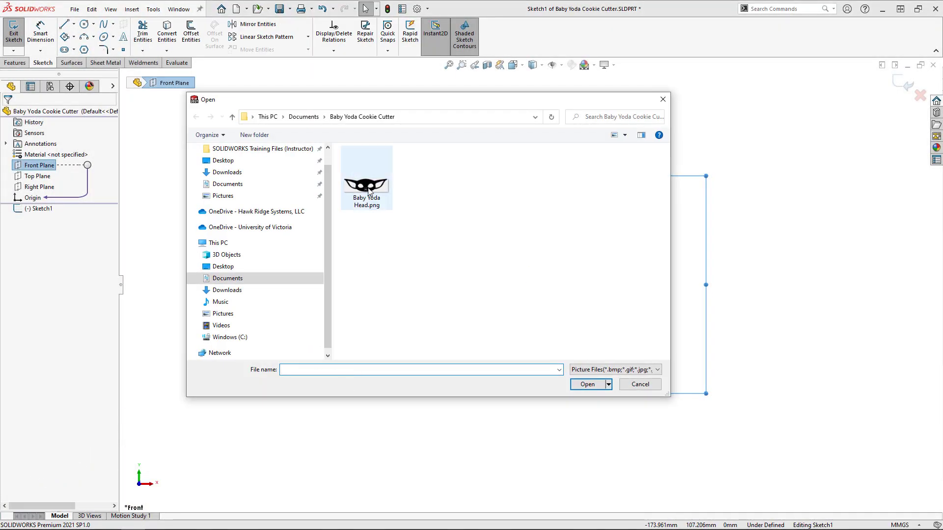
pyautogui.click(366, 177)
pyautogui.click(586, 384)
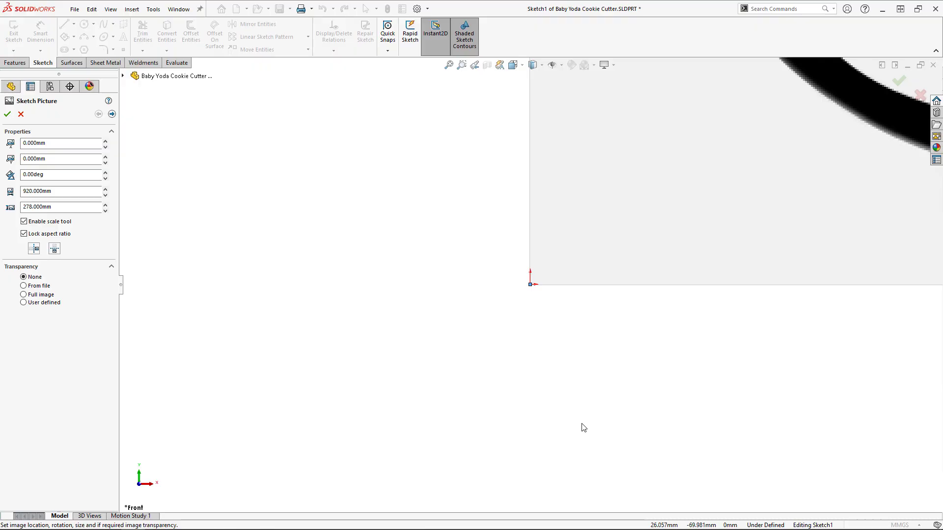
# Scale the picture to 100 mm from ear tip to ear tip and set its origin position to X 0 and Y 0
pyautogui.moveTo(362, 284); pyautogui.dragTo(284, 215)
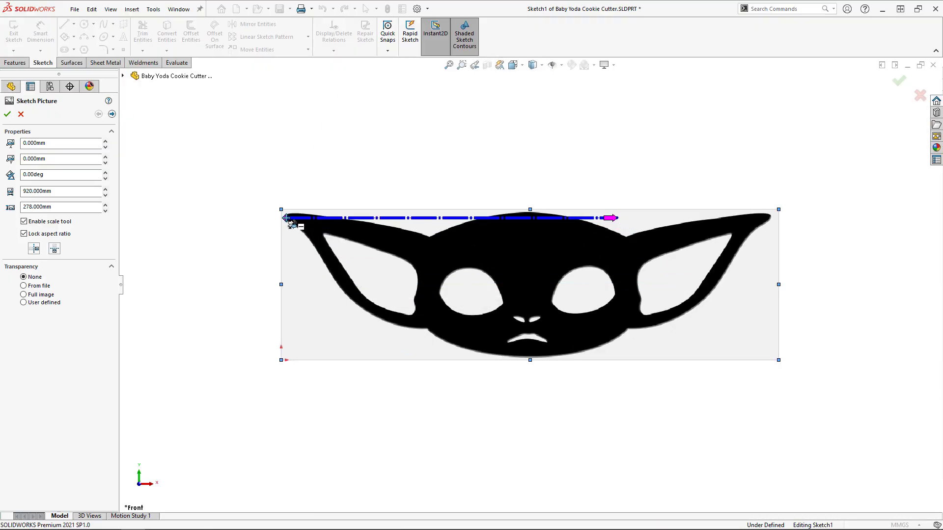
pyautogui.moveTo(765, 213); pyautogui.dragTo(768, 215)
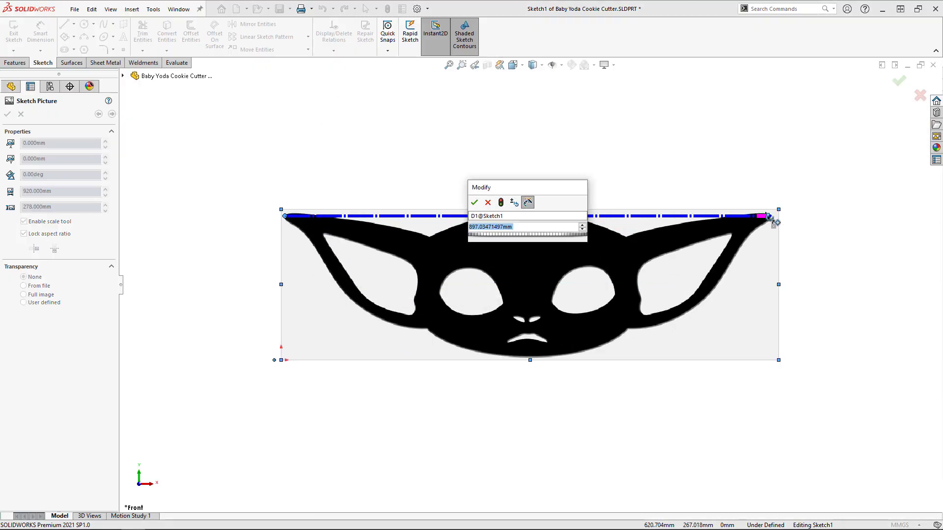
pyautogui.write('100')
pyautogui.press('Return')
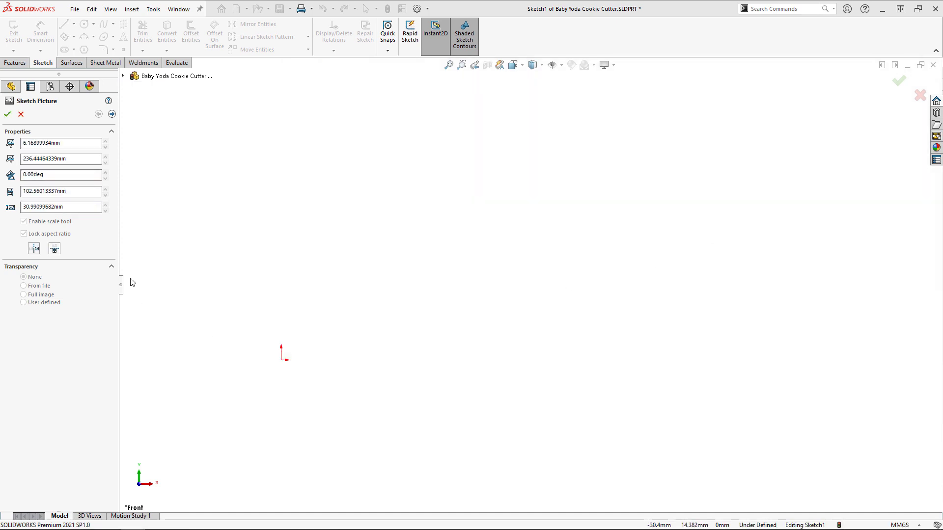
pyautogui.click(27, 143)
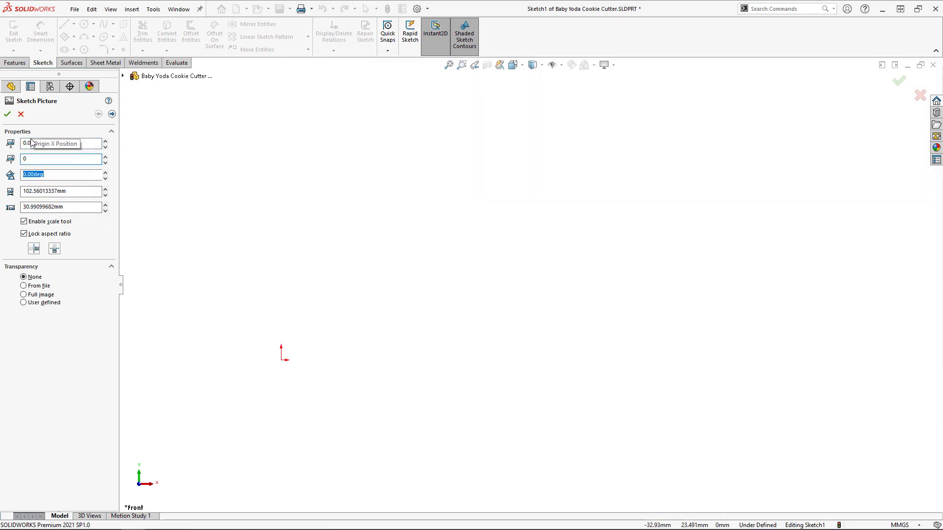
# Make the picture's light background fully transparent using user-defined transparency with a value of 1.00
pyautogui.click(23, 303)
pyautogui.click(351, 326)
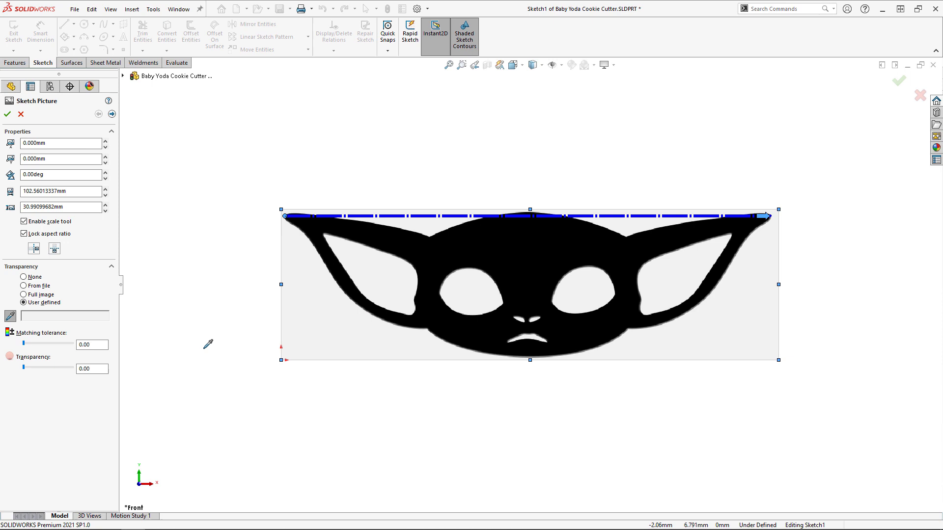
pyautogui.moveTo(77, 368); pyautogui.dragTo(103, 365)
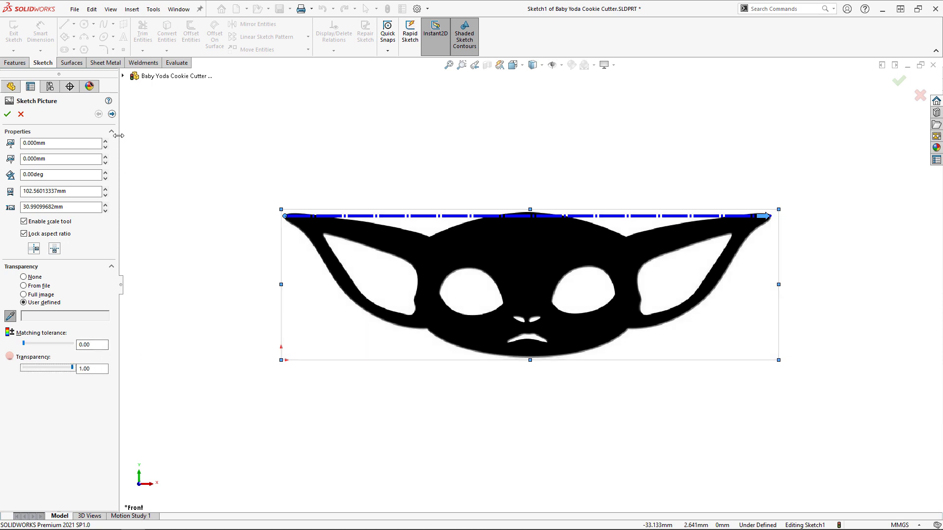
# Pick the black head area by colour for Autotrace and begin the trace
pyautogui.click(112, 114)
pyautogui.click(62, 200)
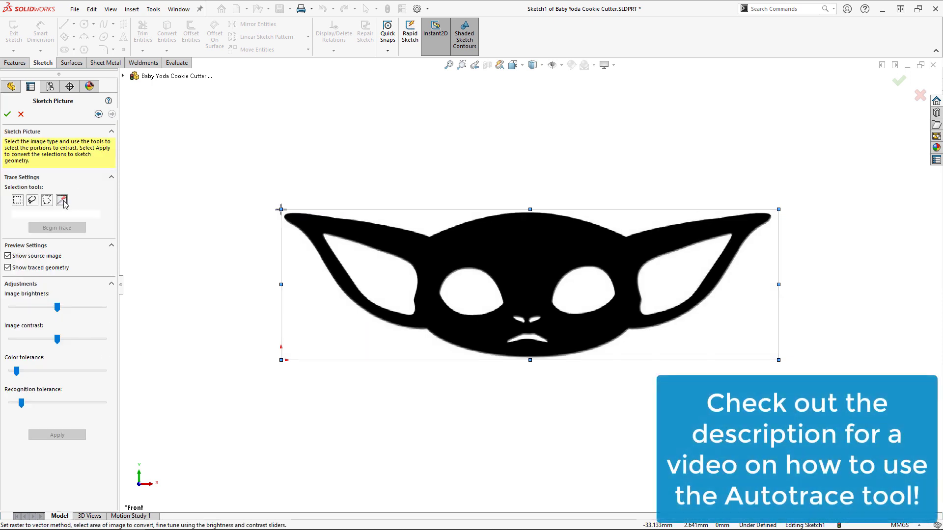
pyautogui.click(437, 251)
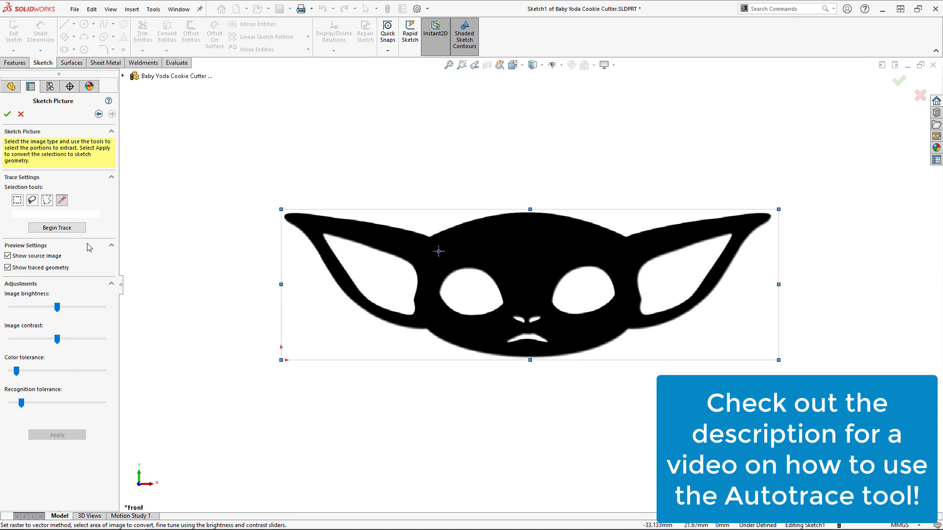
# Raise the trace's image brightness and contrast to maximum, set color and recognition tolerance to about the middle, and accept the traced geometry
pyautogui.moveTo(57, 307); pyautogui.dragTo(124, 313)
pyautogui.moveTo(58, 339); pyautogui.dragTo(127, 347)
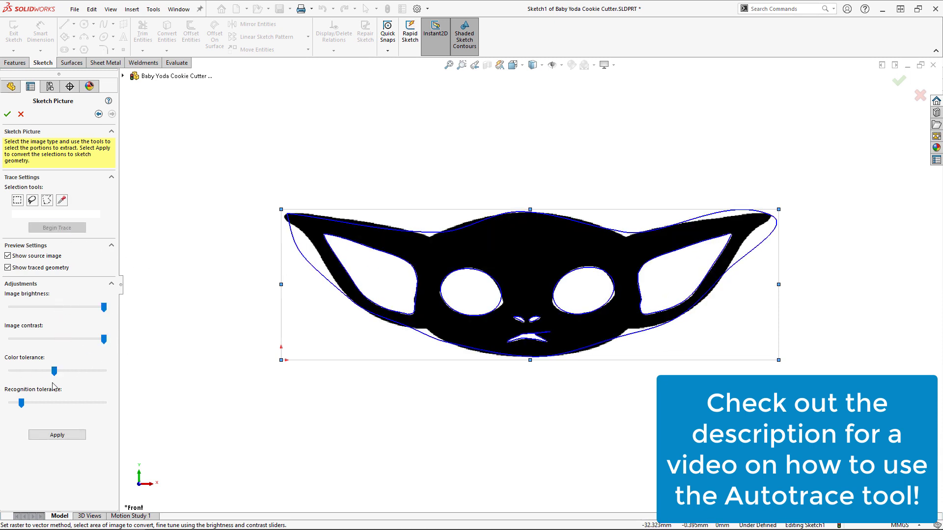
pyautogui.moveTo(21, 402); pyautogui.dragTo(53, 403)
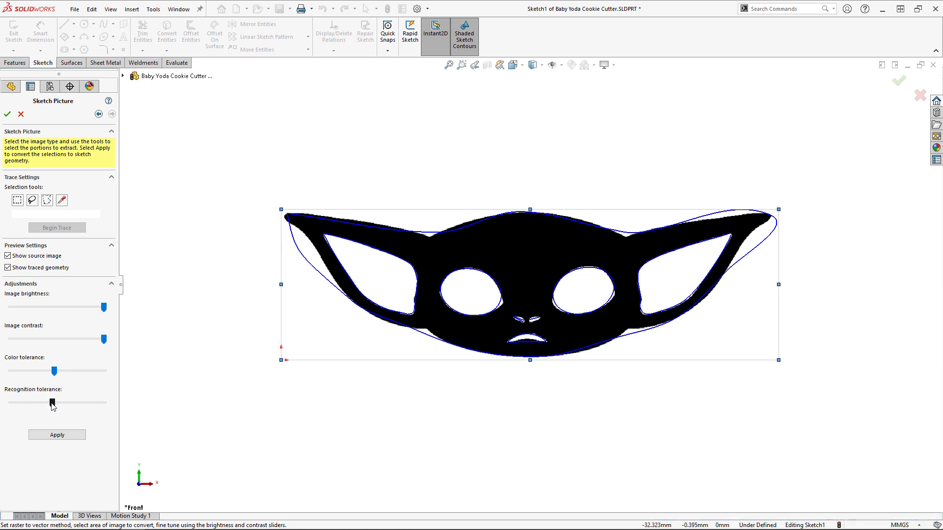
pyautogui.click(7, 114)
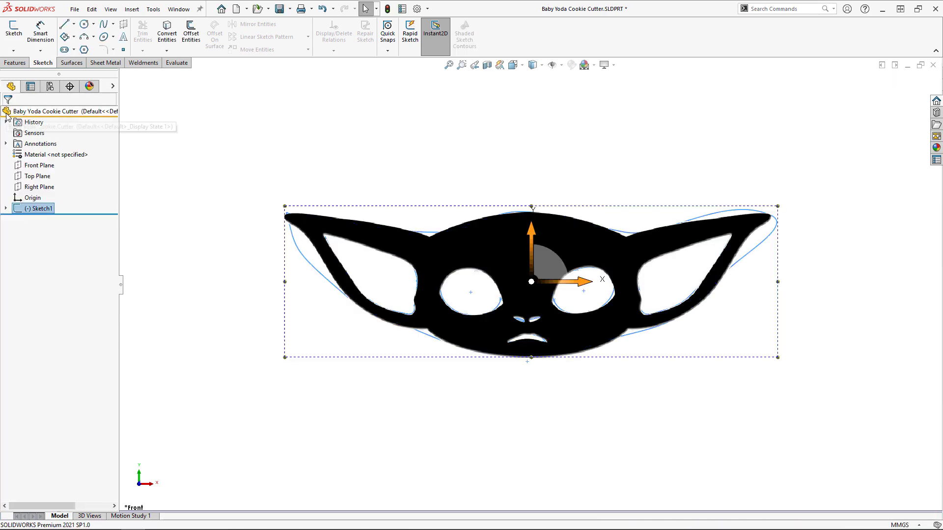
pyautogui.click(260, 242)
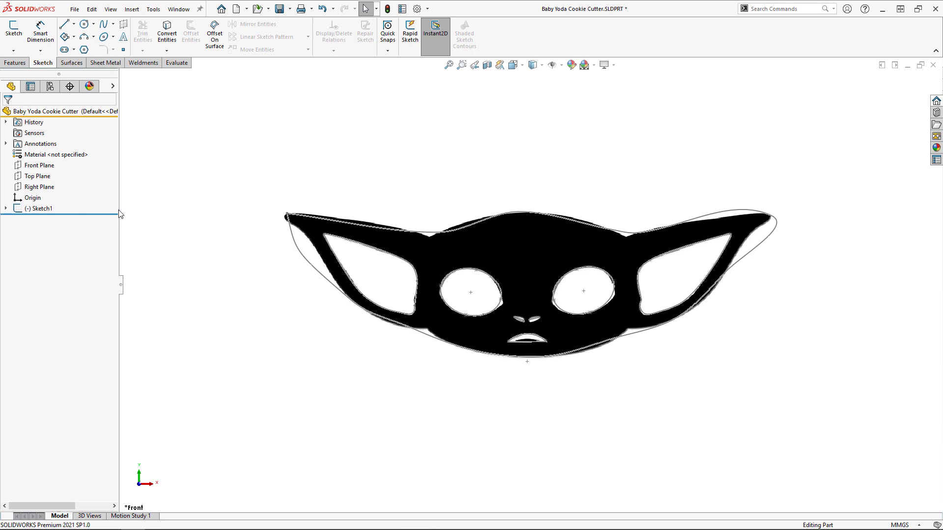
# Edit Sketch1 and draw a horizontal construction line about 100 mm long between the two ear tips
pyautogui.click(42, 209)
pyautogui.click(54, 181)
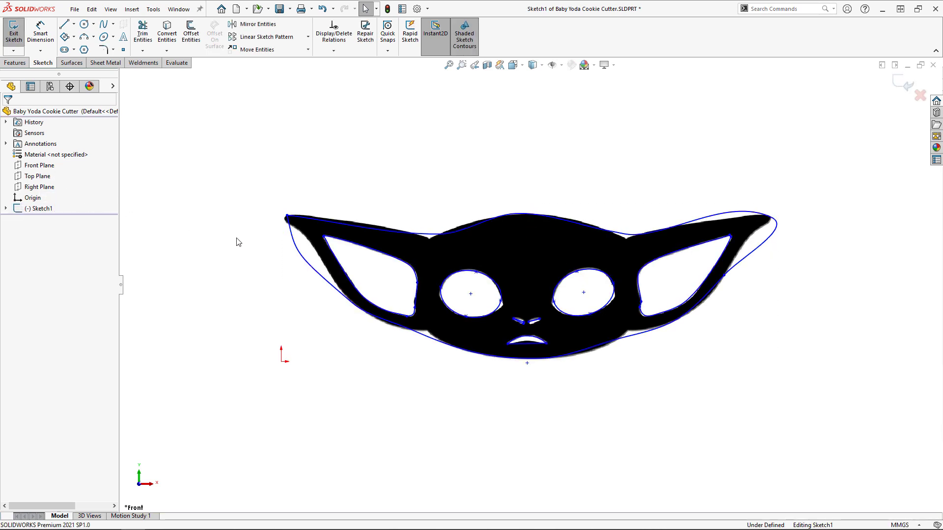
pyautogui.moveTo(236, 242); pyautogui.dragTo(216, 211, button='right')
pyautogui.scroll(-3, 287, 208)
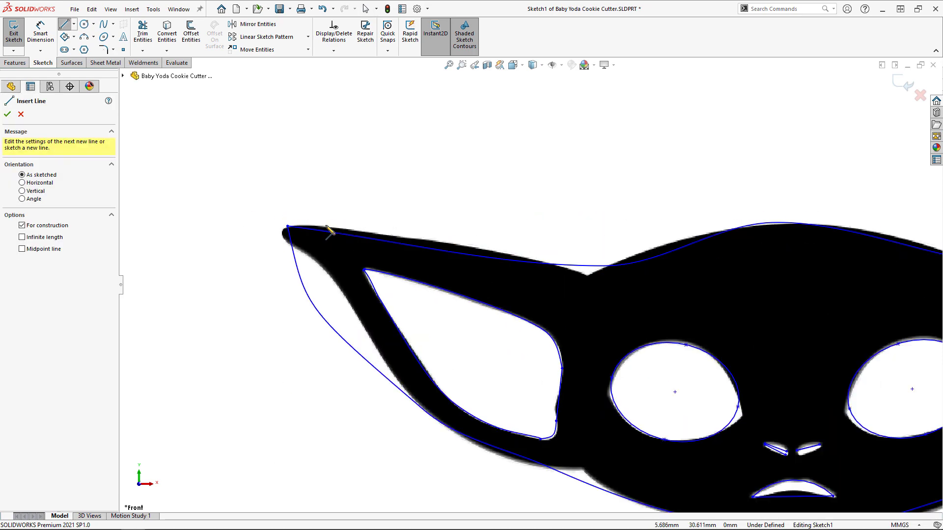
pyautogui.click(287, 235)
pyautogui.keyDown('ctrl'); pyautogui.moveTo(554, 221); pyautogui.dragTo(185, 236, button='middle'); pyautogui.keyUp('ctrl')
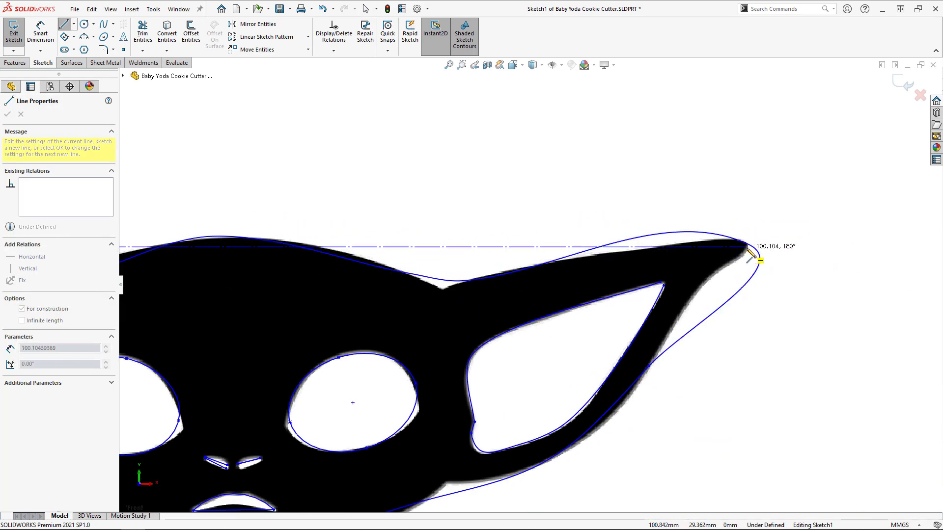
pyautogui.click(747, 248)
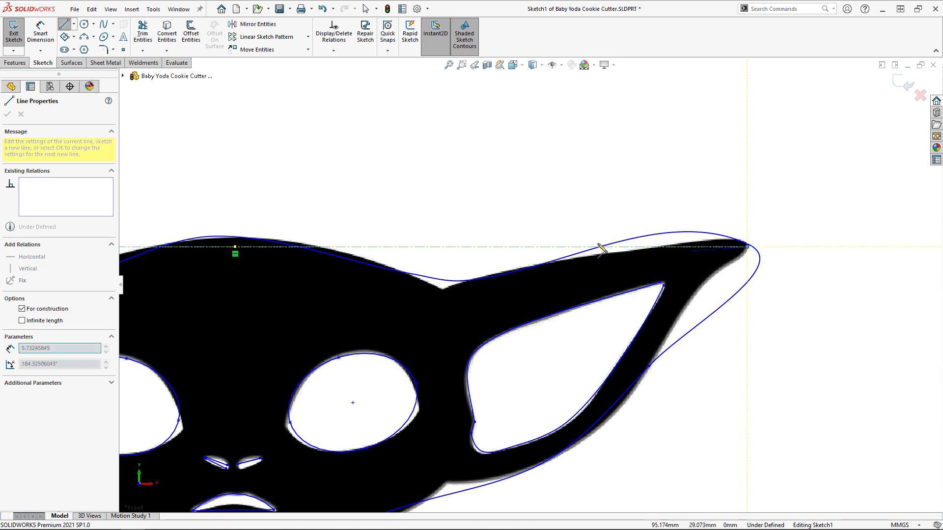
pyautogui.press('Escape')
# Draw a vertical construction line about 36 mm long from the horizontal line's midpoint down past the chin
pyautogui.scroll(2, 466, 214)
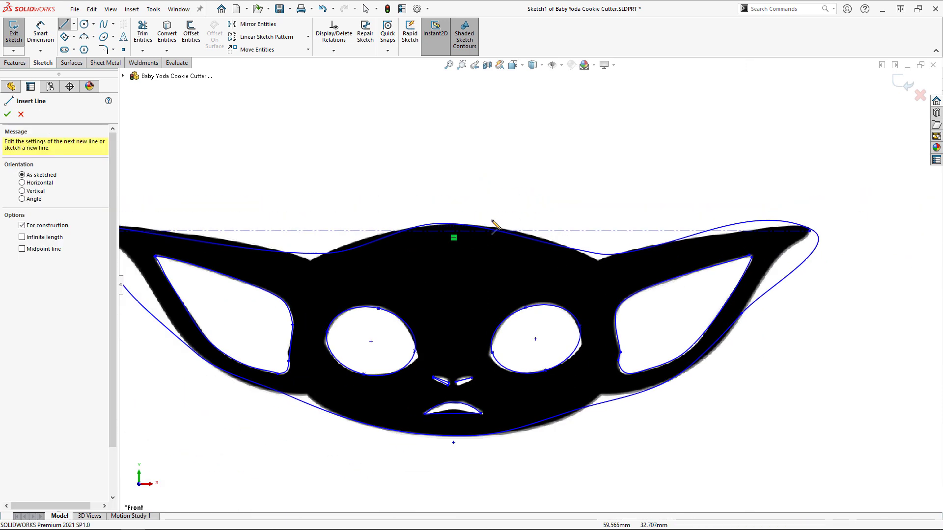
pyautogui.click(453, 226)
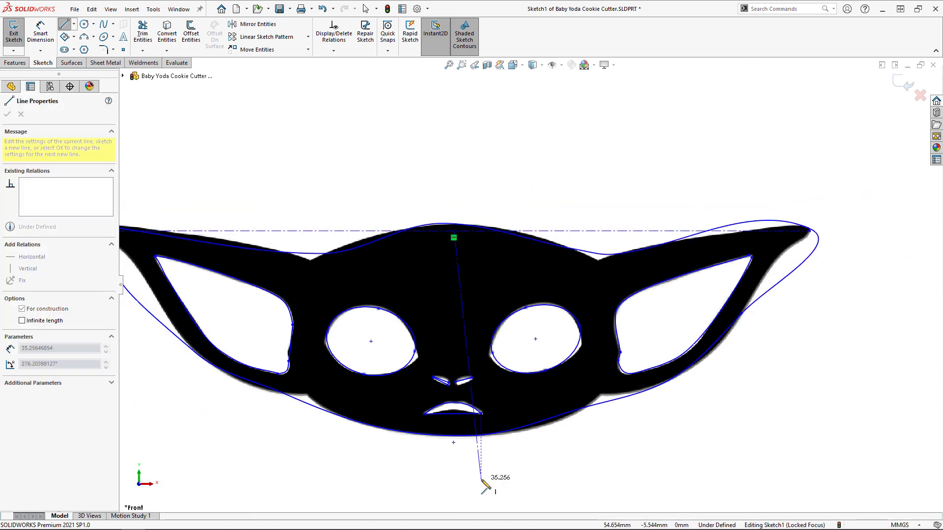
pyautogui.click(454, 487)
pyautogui.press('Escape')
# Make the vertical construction line infinite in length and fix it in place
pyautogui.click(454, 471)
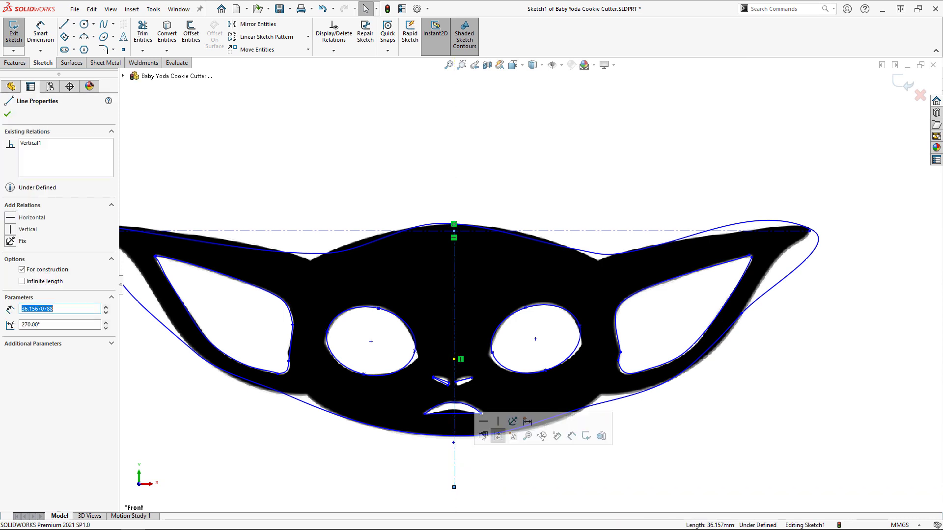
pyautogui.click(40, 282)
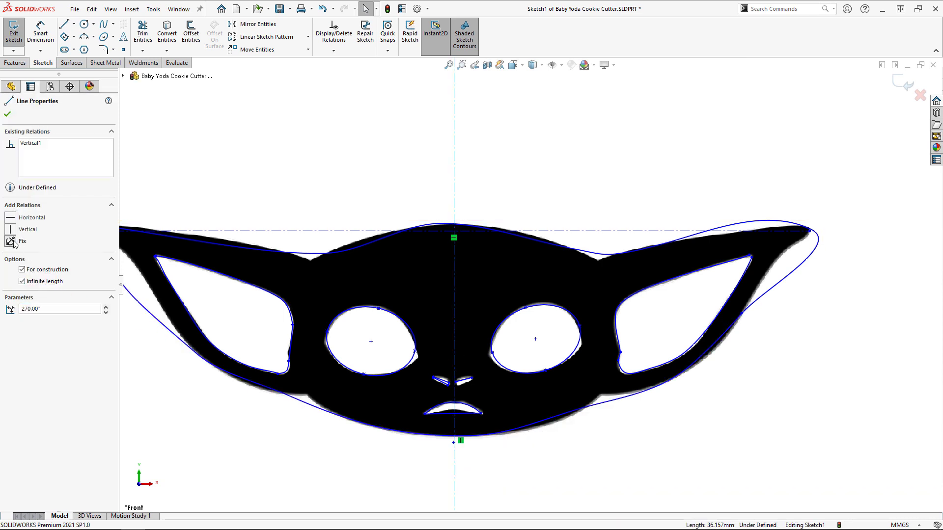
pyautogui.click(270, 190)
# Power-trim all traced curves on the left half of the face up to the vertical centerline
pyautogui.scroll(3, 460, 413)
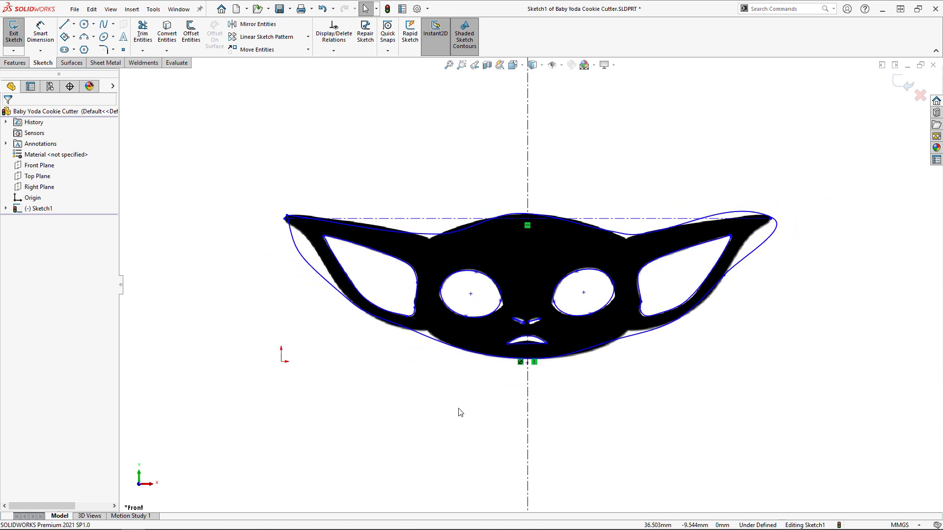
pyautogui.moveTo(455, 412); pyautogui.dragTo(429, 445, button='right')
pyautogui.scroll(-4, 517, 249)
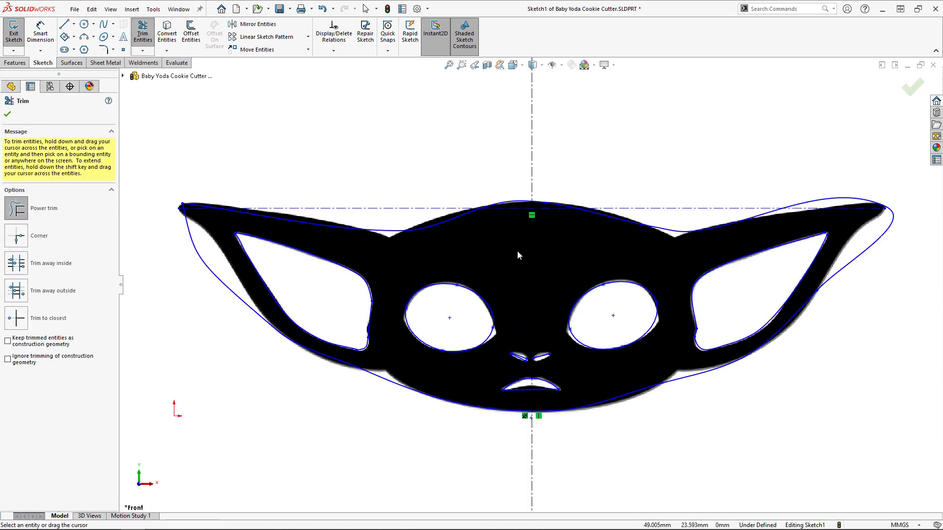
pyautogui.moveTo(465, 224)
pyautogui.mouseDown()
pyautogui.moveTo(366, 211)
pyautogui.moveTo(420, 276)
pyautogui.moveTo(399, 408)
pyautogui.mouseUp()
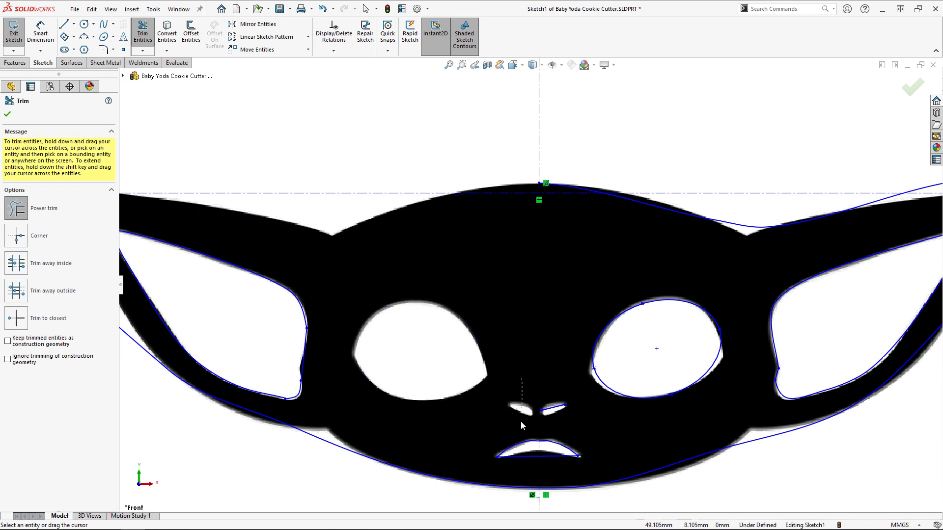
pyautogui.keyDown('ctrl'); pyautogui.moveTo(460, 420); pyautogui.dragTo(540, 409, button='middle'); pyautogui.keyUp('ctrl')
pyautogui.moveTo(521, 421); pyautogui.dragTo(498, 489)
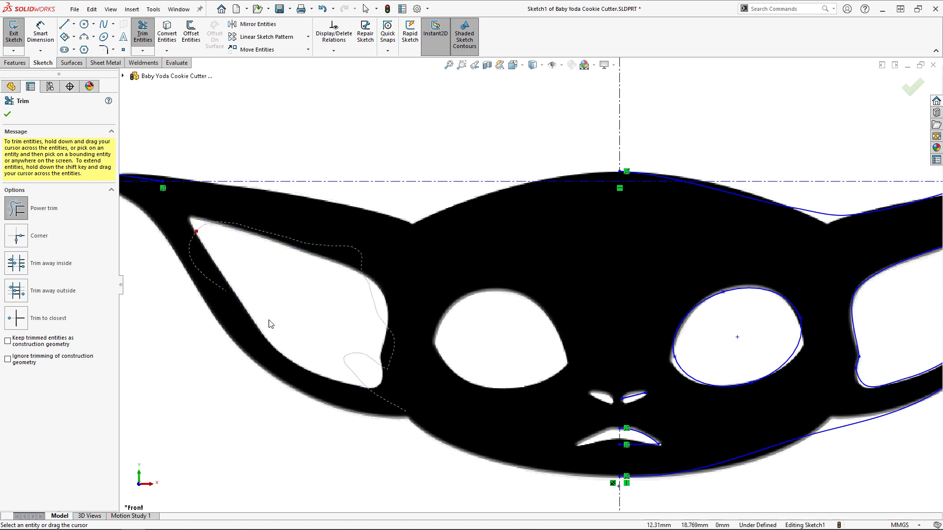
pyautogui.scroll(-5, 368, 278)
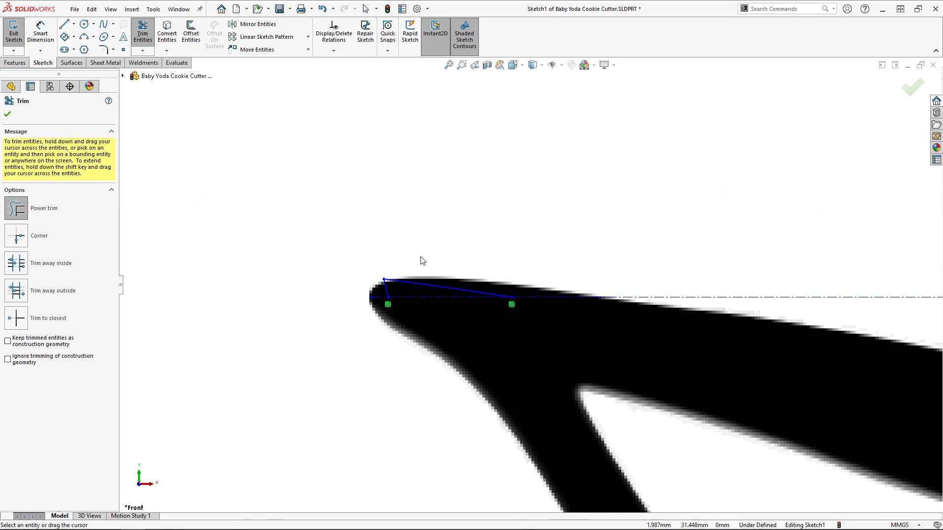
pyautogui.press('f')
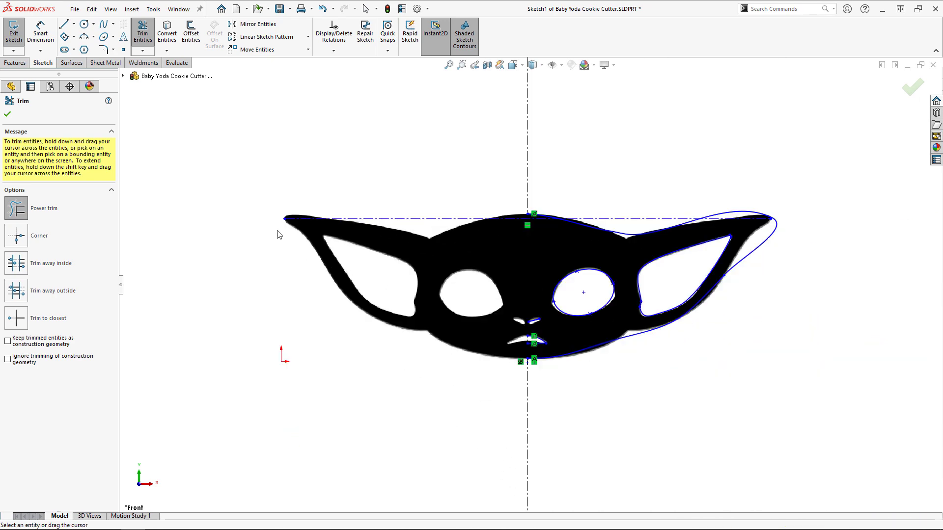
pyautogui.click(7, 115)
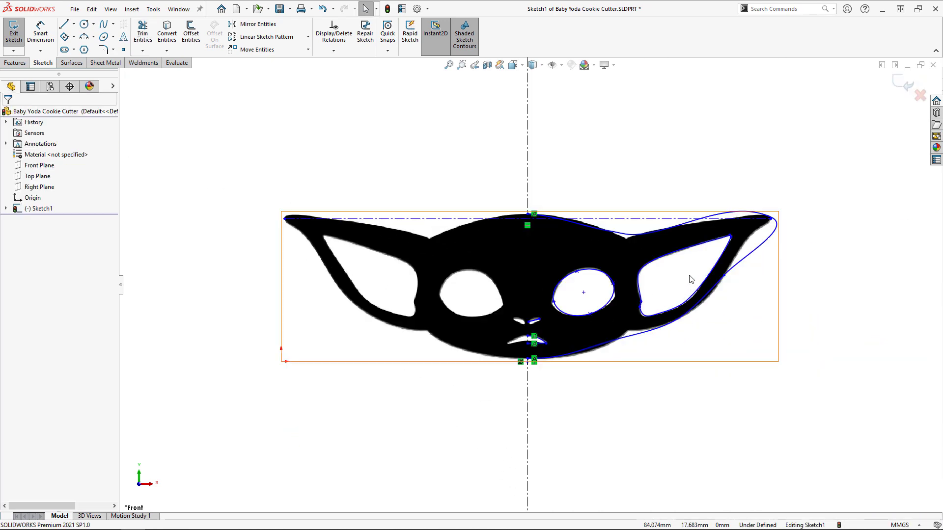
# Adjust the lower control vertex of the right inner-ear curve and close the gap at its tip with a tangent arc
pyautogui.scroll(-5, 633, 270)
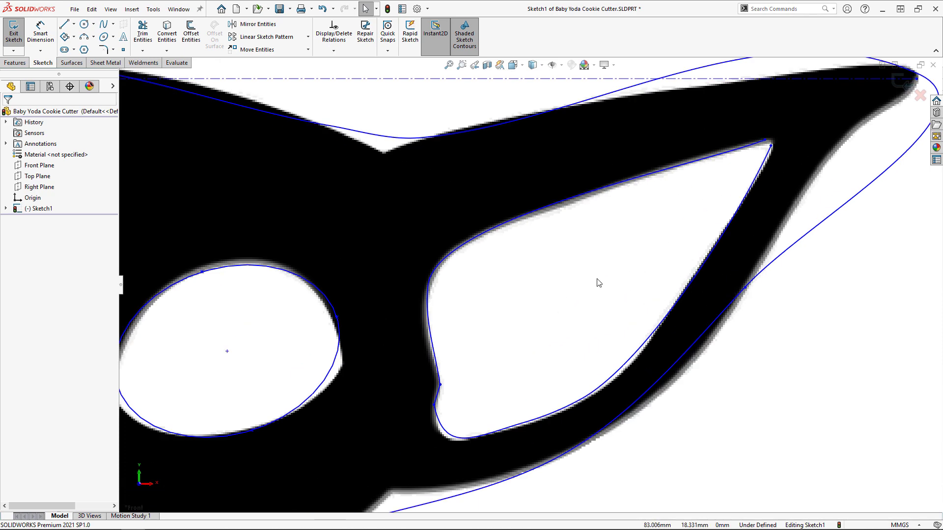
pyautogui.moveTo(435, 406); pyautogui.dragTo(435, 409)
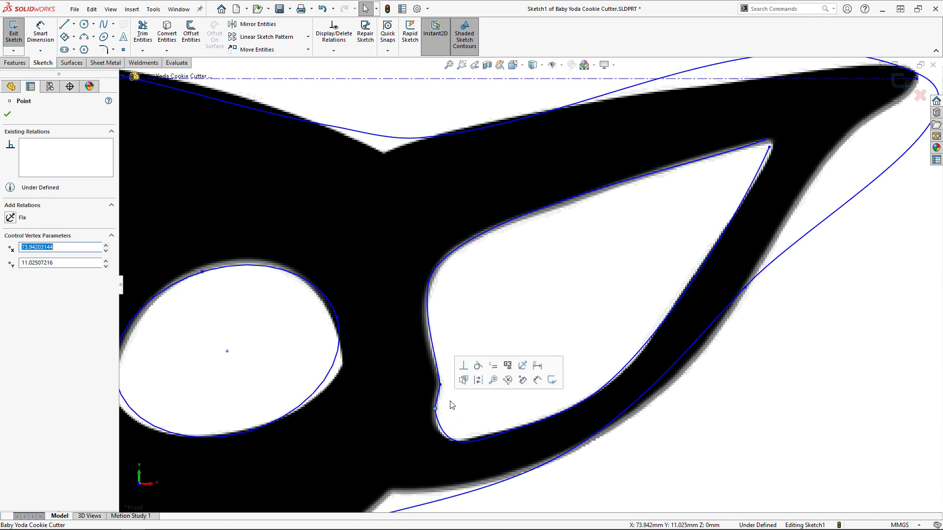
pyautogui.click(94, 37)
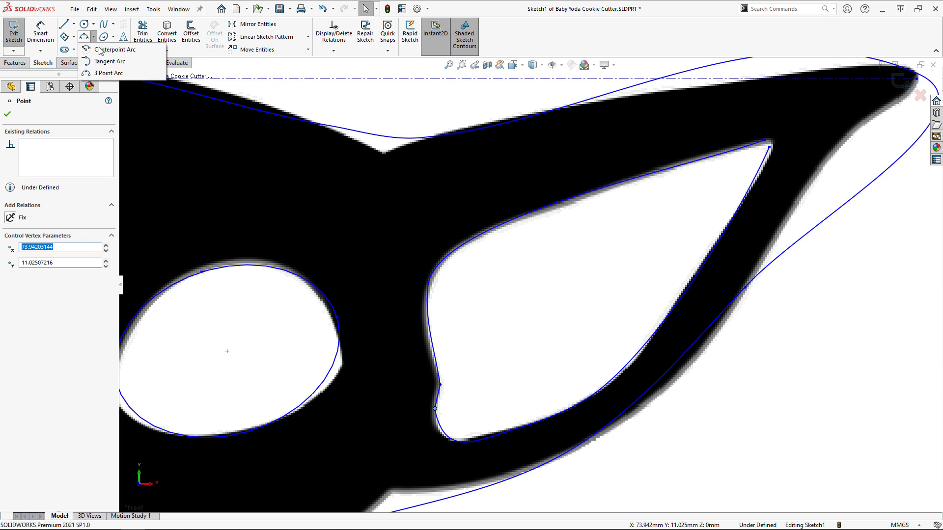
pyautogui.click(105, 60)
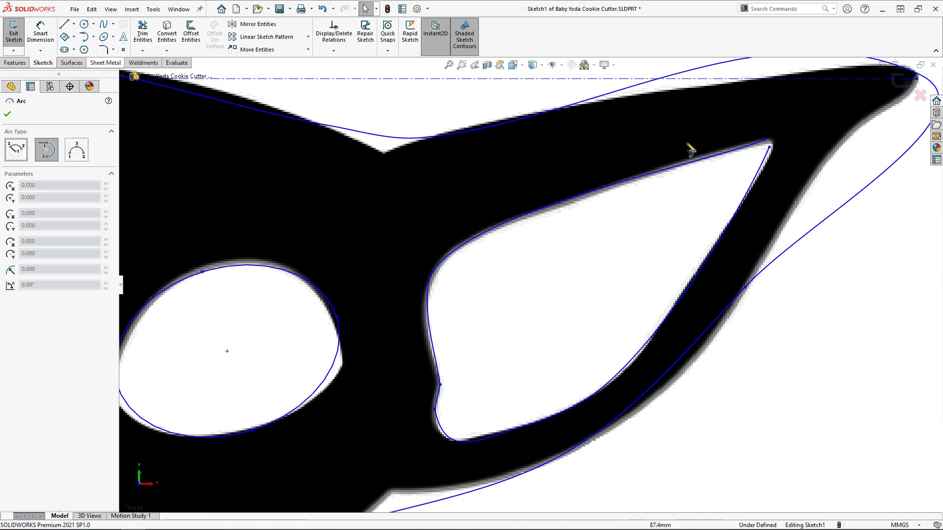
pyautogui.click(769, 147)
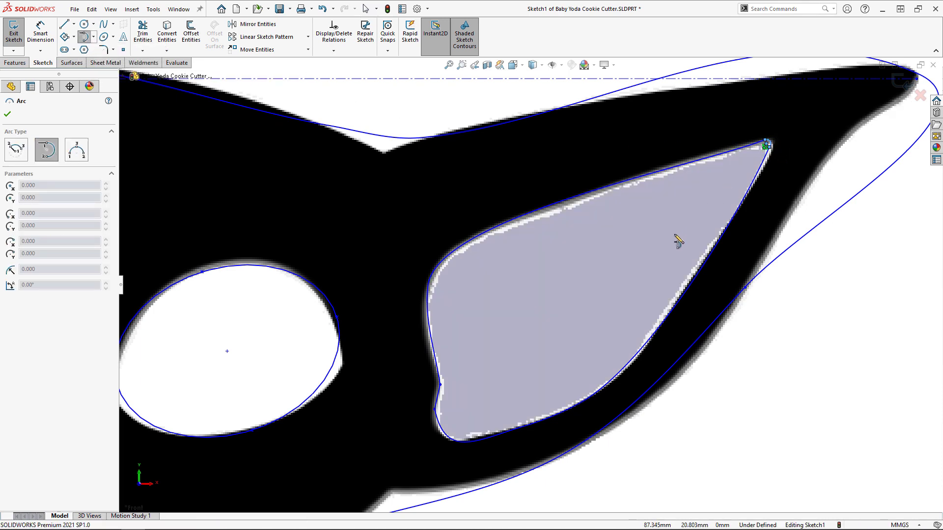
# Delete the rough closed curve traced around the right eye
pyautogui.press('Escape')
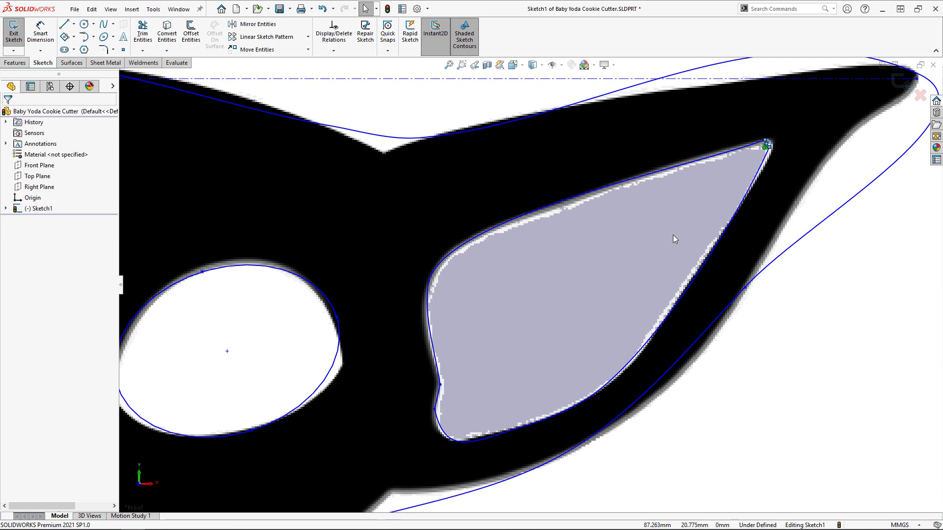
pyautogui.scroll(2, 535, 277)
pyautogui.keyDown('ctrl'); pyautogui.moveTo(436, 309); pyautogui.dragTo(599, 281, button='middle'); pyautogui.keyUp('ctrl')
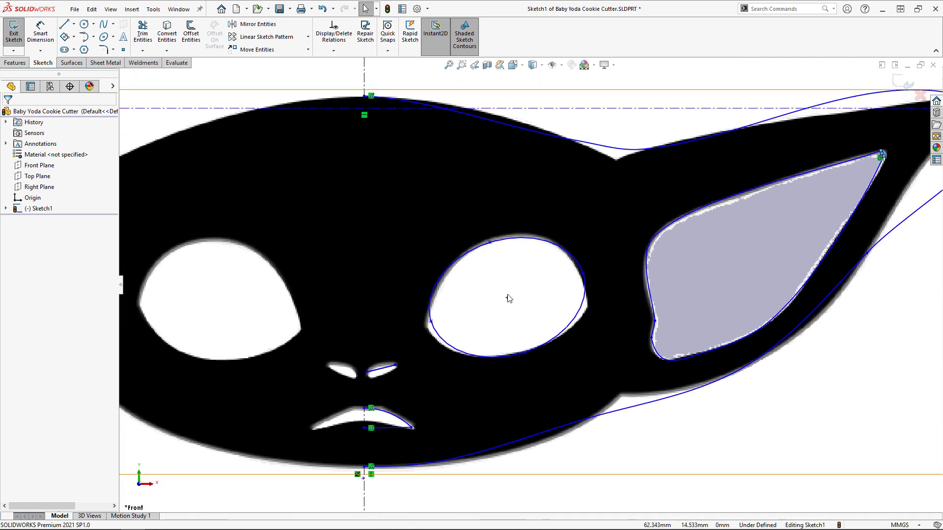
pyautogui.scroll(-4, 510, 297)
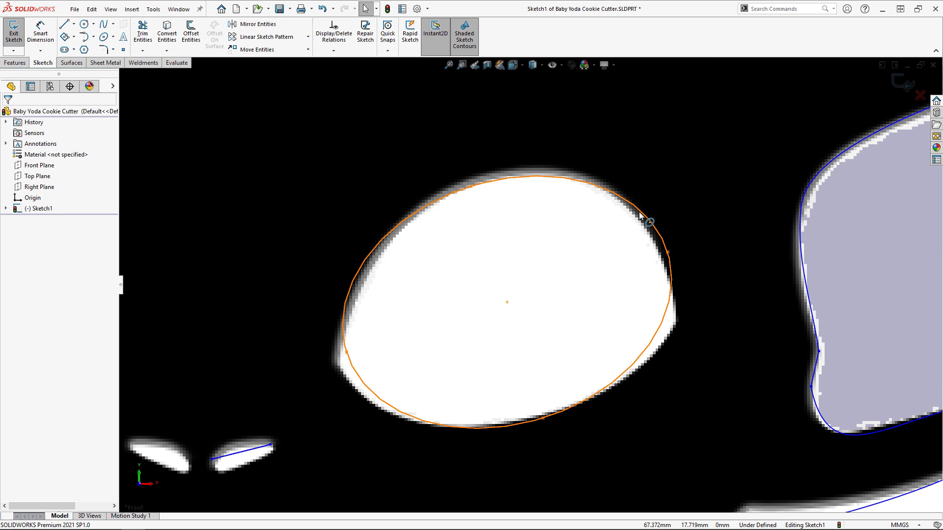
pyautogui.click(639, 215)
pyautogui.press('Delete')
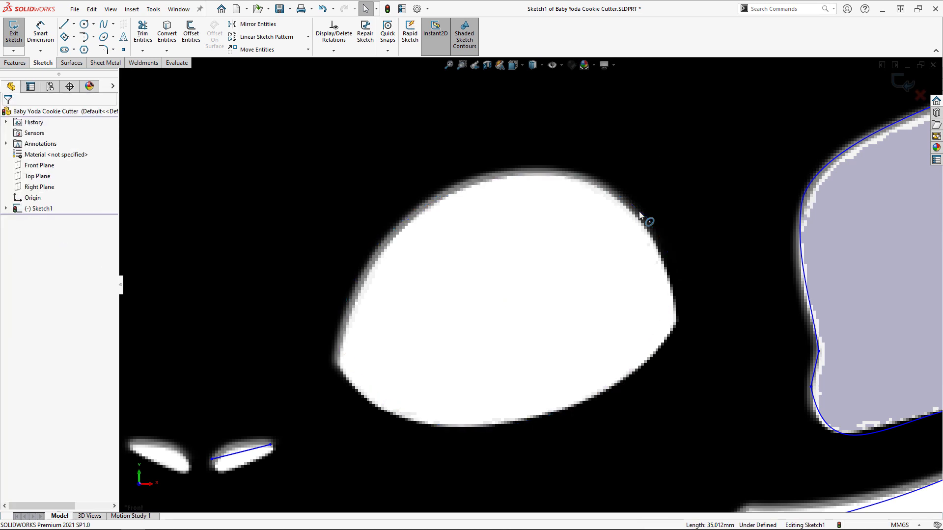
# Trace the upper edge of the right eye with a spline from its inner corner to its outer corner
pyautogui.click(335, 364)
pyautogui.click(375, 253)
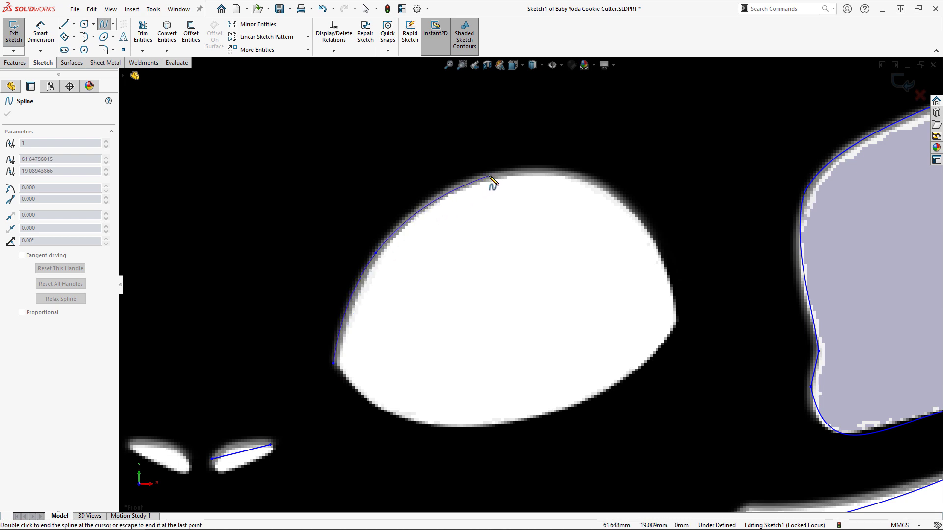
pyautogui.click(489, 175)
pyautogui.click(621, 196)
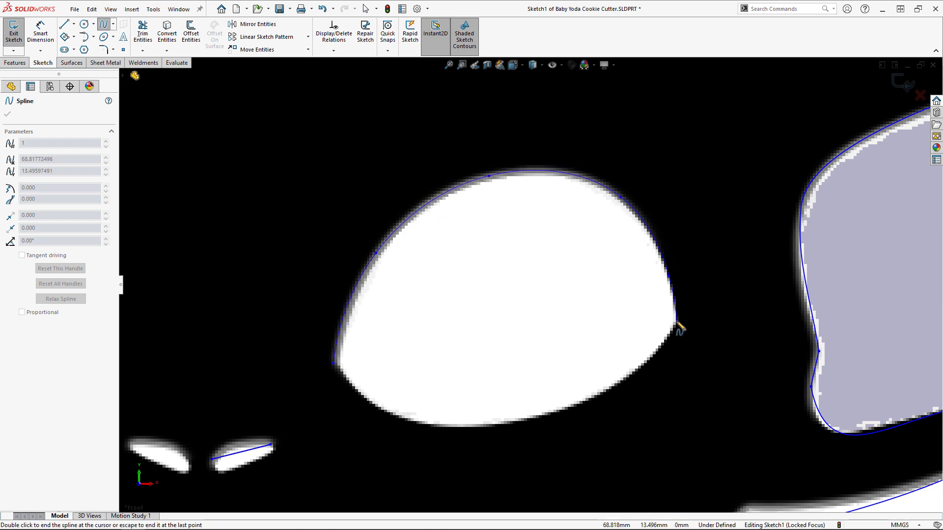
pyautogui.press('Escape')
# Close the right eye with a second spline along its lower edge, joining the upper spline's two endpoints
pyautogui.click(104, 30)
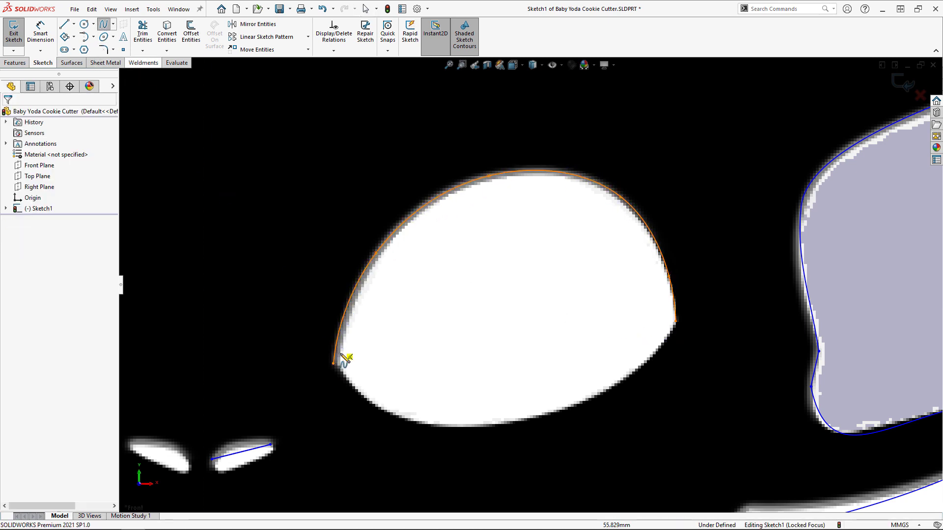
pyautogui.click(334, 364)
pyautogui.click(382, 409)
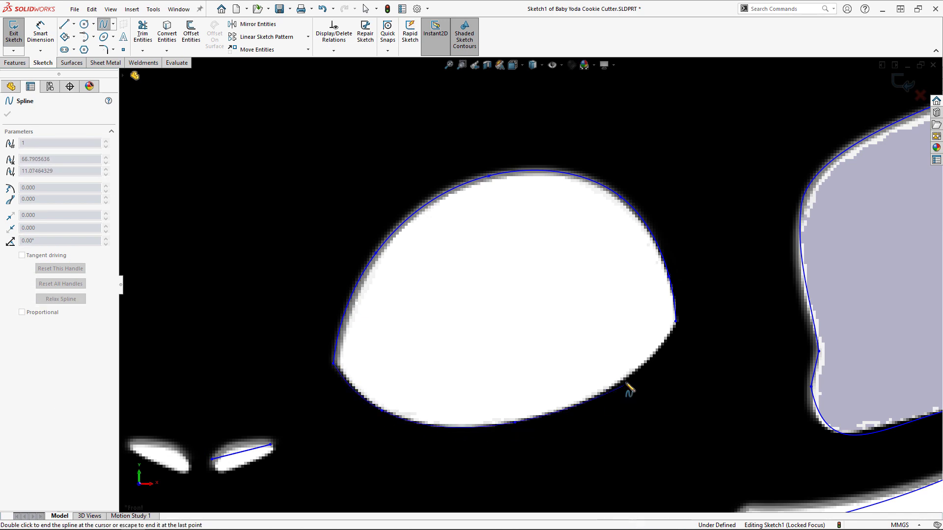
pyautogui.click(675, 322)
pyautogui.press('Escape')
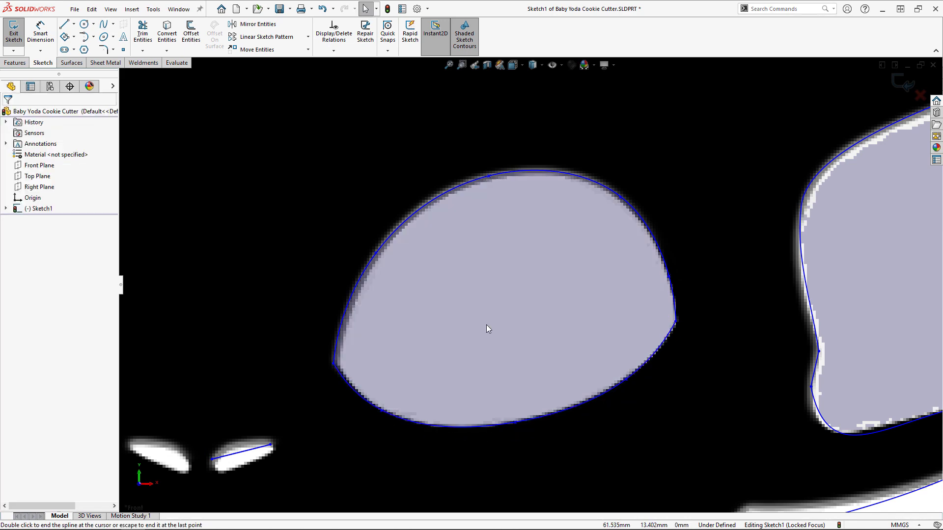
# Delete the slanted line traced across the right nostril
pyautogui.scroll(3, 488, 320)
pyautogui.scroll(-2, 491, 301)
pyautogui.scroll(-1, 491, 301)
pyautogui.keyDown('ctrl'); pyautogui.moveTo(356, 335); pyautogui.dragTo(552, 203, button='middle'); pyautogui.keyUp('ctrl')
pyautogui.scroll(-3, 496, 325)
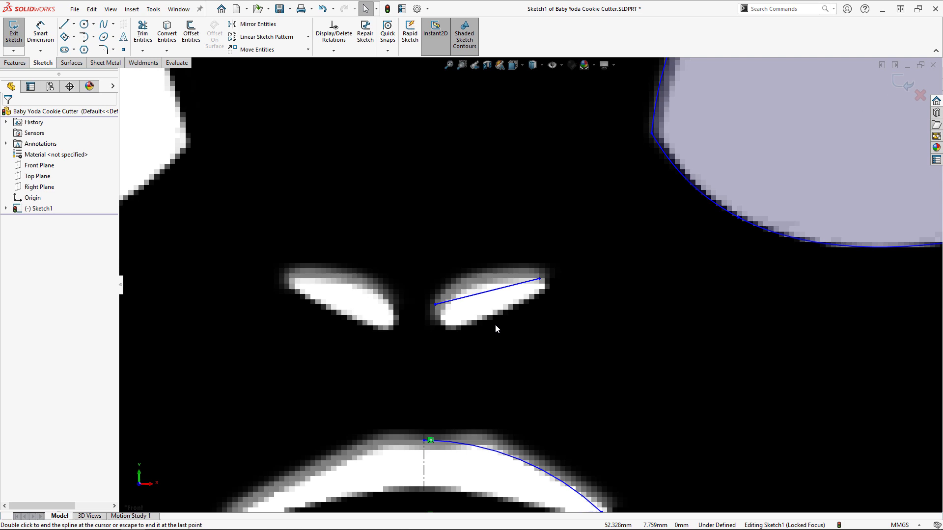
pyautogui.doubleClick(501, 291)
pyautogui.press('Delete')
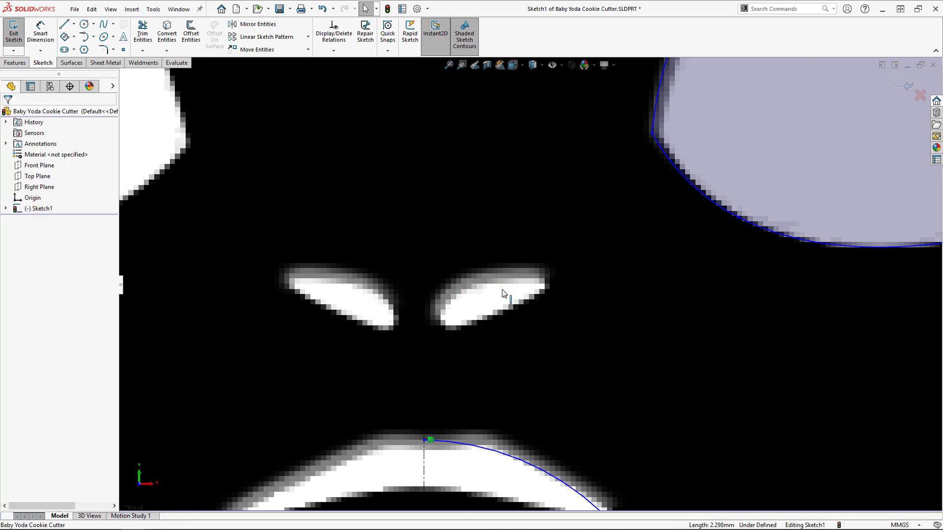
# Draw the upper edge of an enlarged right nostril as a spline about 3.2 mm wide, extending outward beyond the pictured nostril
pyautogui.click(103, 27)
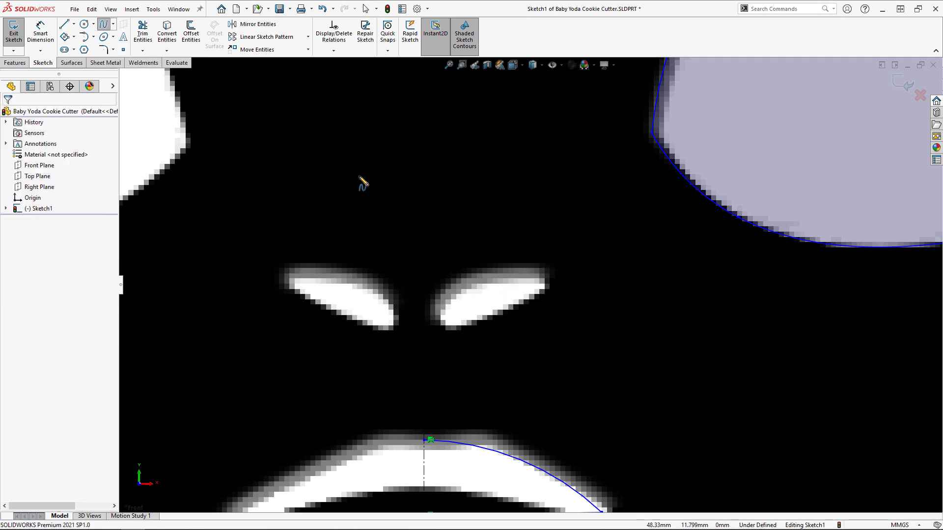
pyautogui.click(489, 306)
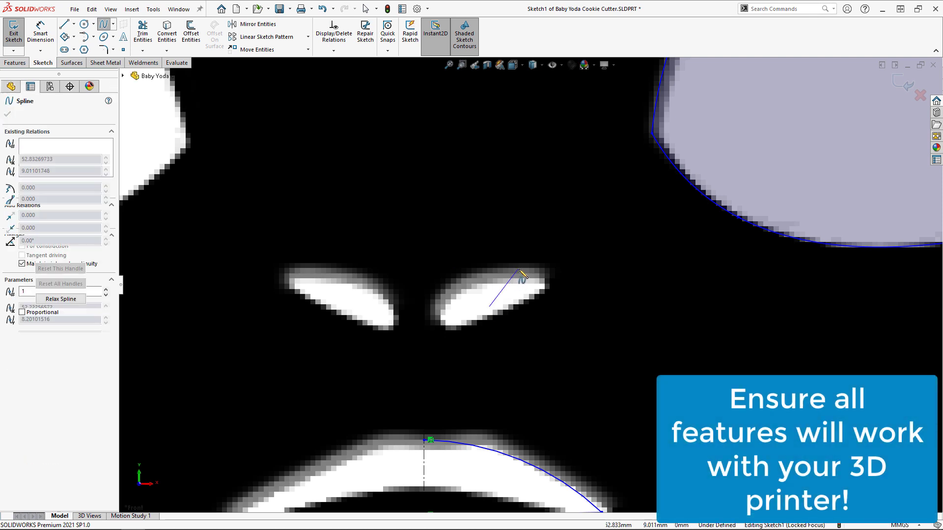
pyautogui.click(519, 268)
pyautogui.click(571, 253)
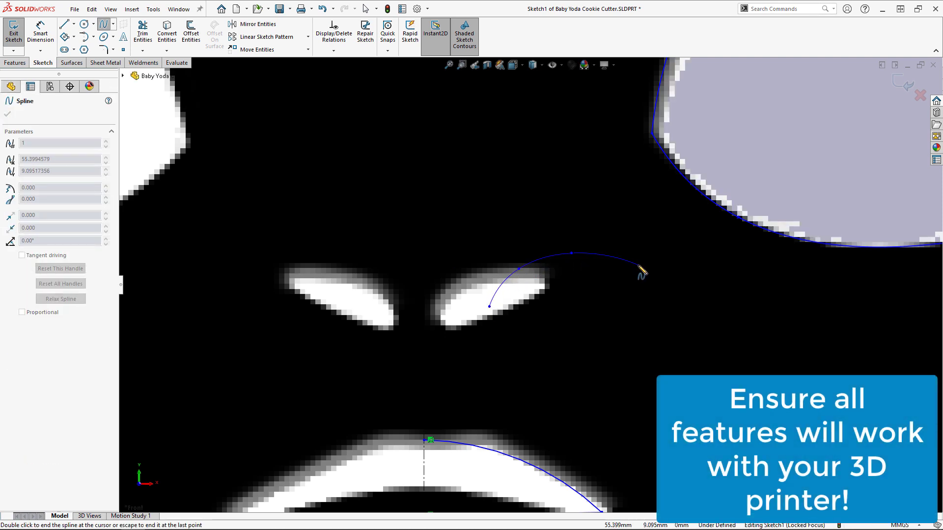
pyautogui.press('Escape')
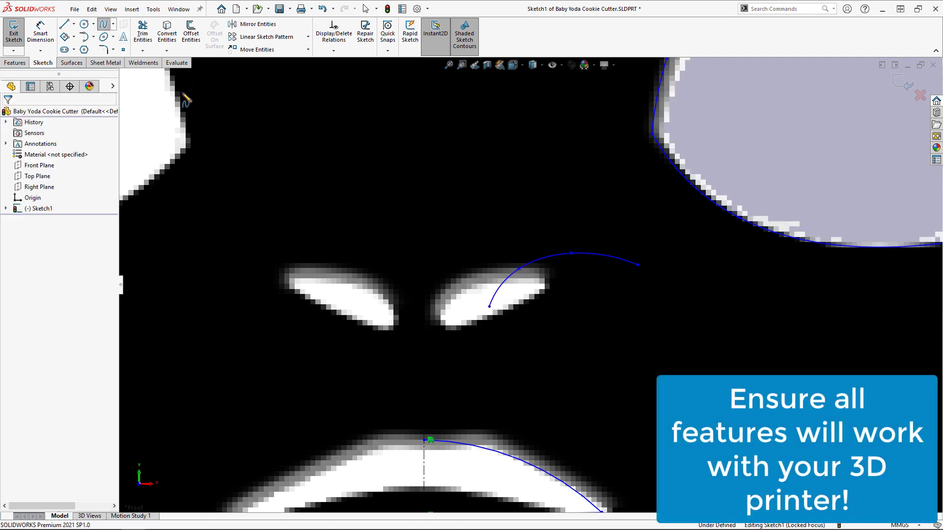
# Close the enlarged nostril with a rounded lower spline between the upper spline's two endpoints
pyautogui.click(488, 307)
pyautogui.click(509, 340)
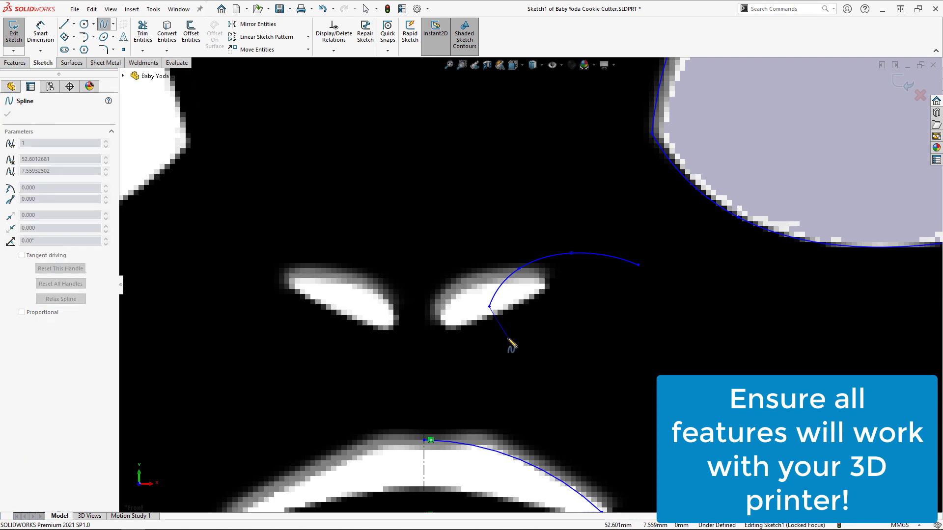
pyautogui.click(545, 343)
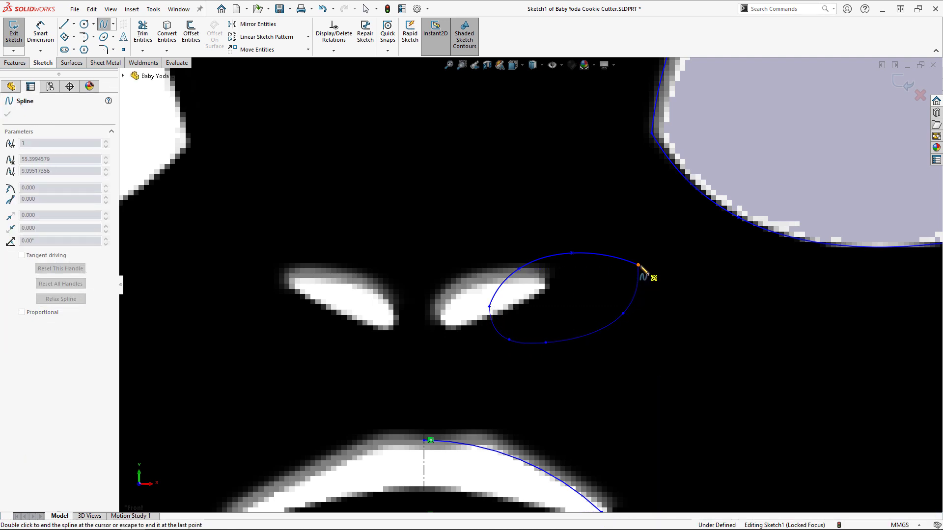
pyautogui.press('Escape')
# Move the upper mouth curve's endpoints to the pictured lip edge on the centerline and the right mouth corner, fixing both points in place
pyautogui.scroll(4, 526, 400)
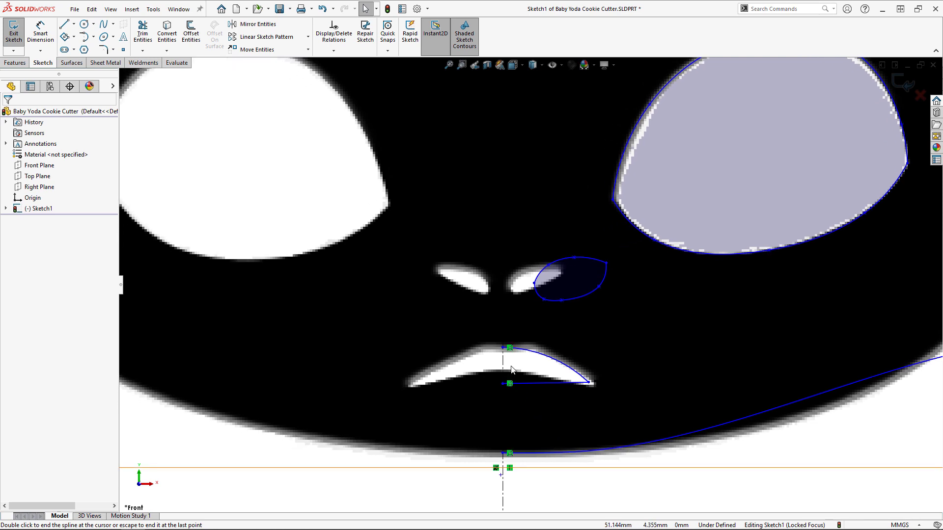
pyautogui.scroll(-4, 510, 369)
pyautogui.doubleClick(488, 300)
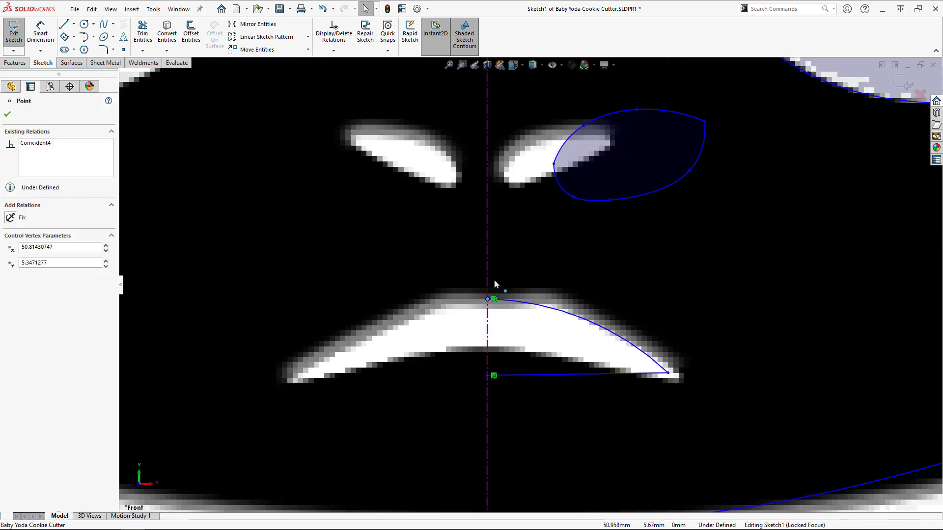
pyautogui.moveTo(492, 295); pyautogui.dragTo(492, 294)
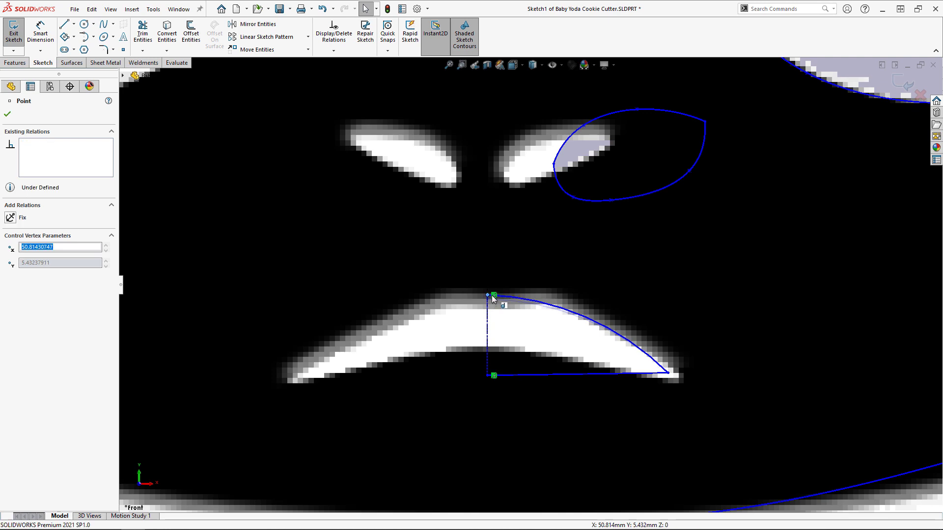
pyautogui.click(521, 252)
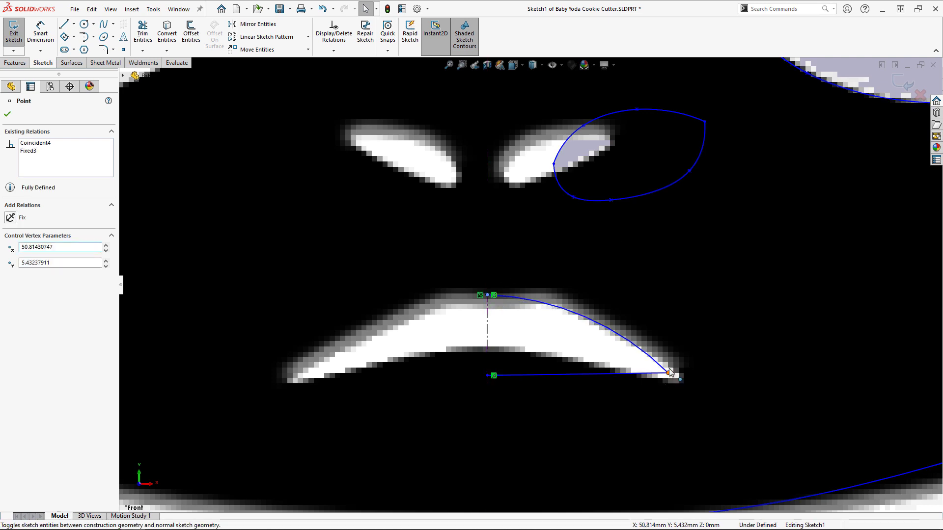
pyautogui.moveTo(670, 374)
pyautogui.mouseDown()
pyautogui.moveTo(694, 374)
pyautogui.moveTo(684, 385)
pyautogui.moveTo(682, 375)
pyautogui.mouseUp()
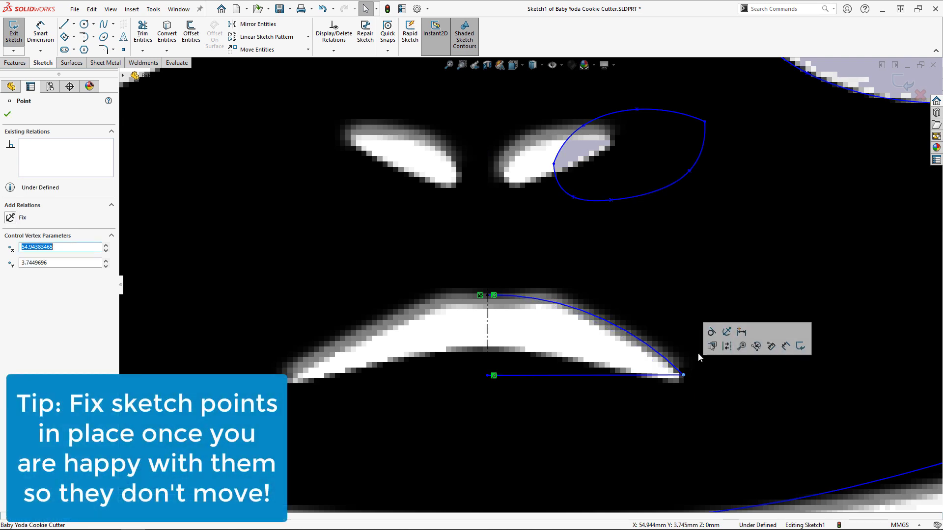
# Replace the straight lower mouth line with a shallow 3 Point Arc from the right mouth corner to the centerline at the lower lip edge
pyautogui.click(540, 376)
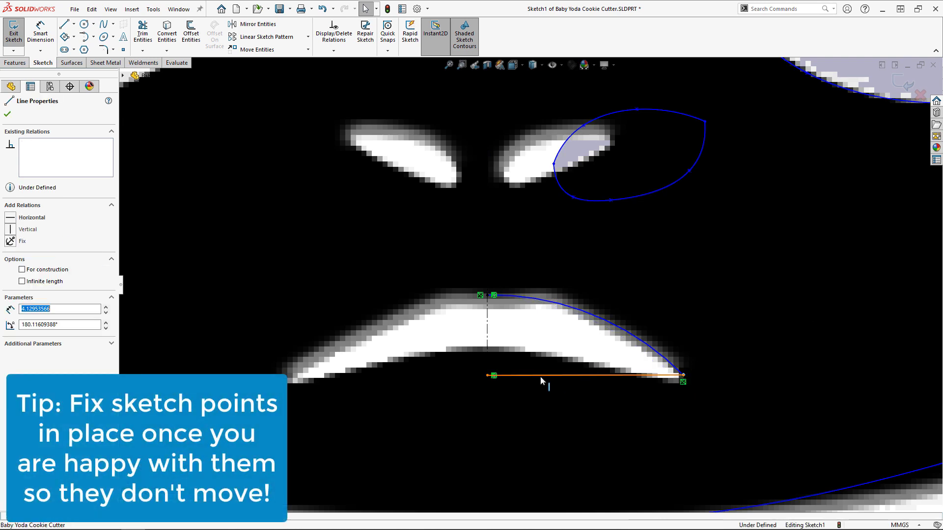
pyautogui.press('Delete')
pyautogui.click(93, 37)
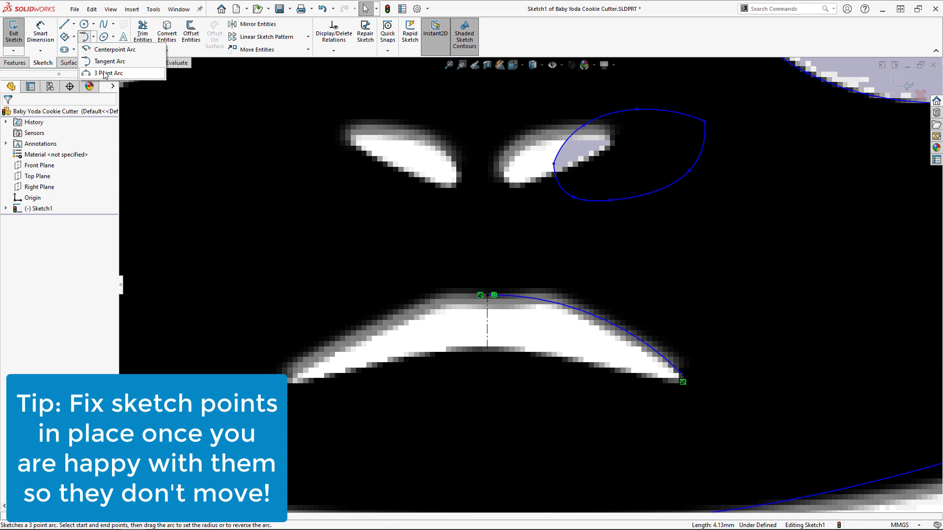
pyautogui.click(117, 70)
pyautogui.click(683, 381)
pyautogui.click(488, 351)
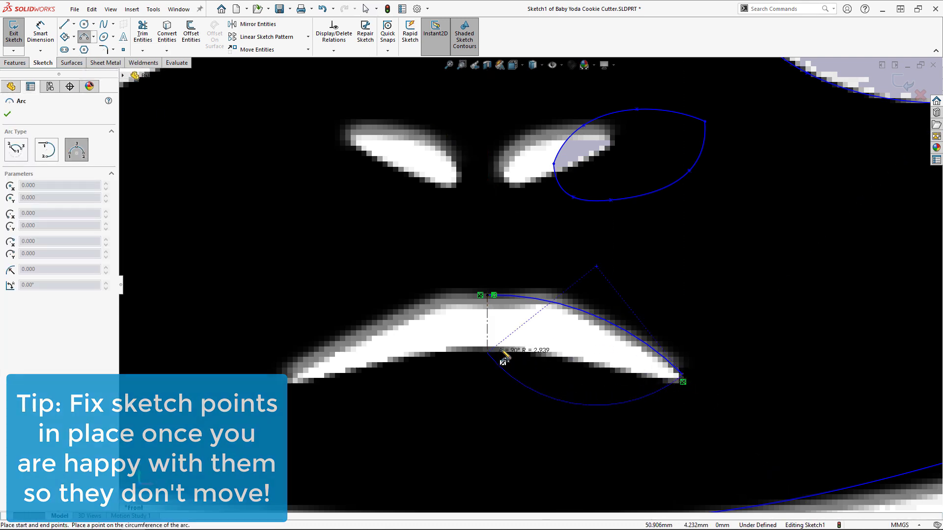
pyautogui.click(550, 362)
pyautogui.press('Escape')
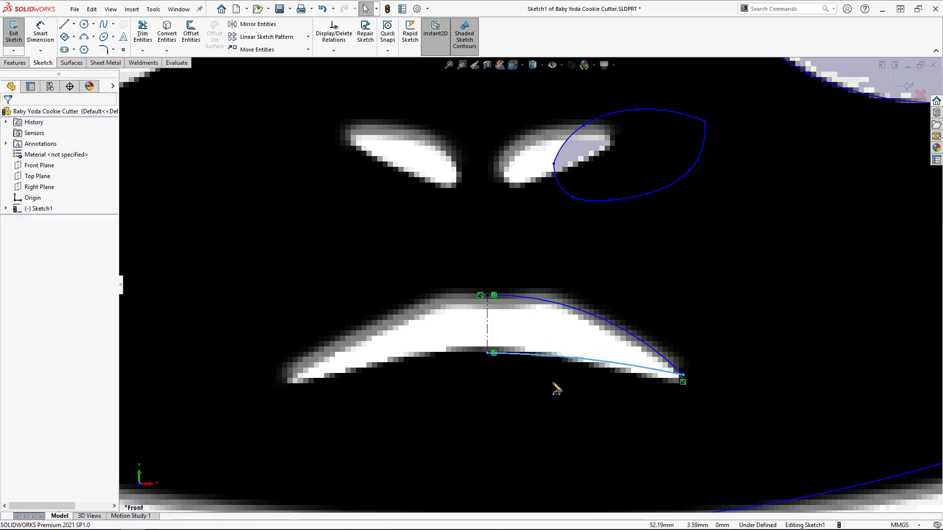
# Delete the two loose splines that outline the right half of the head and ear
pyautogui.scroll(5, 544, 340)
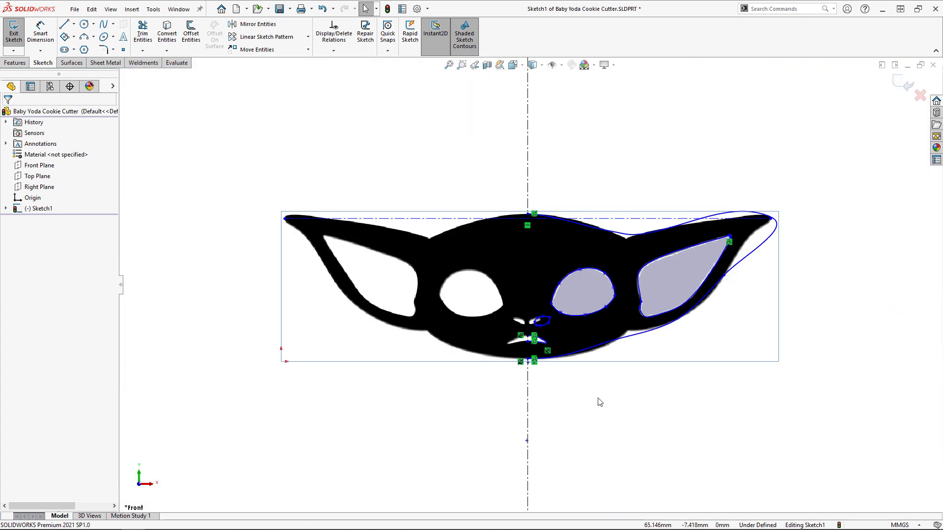
pyautogui.click(626, 338)
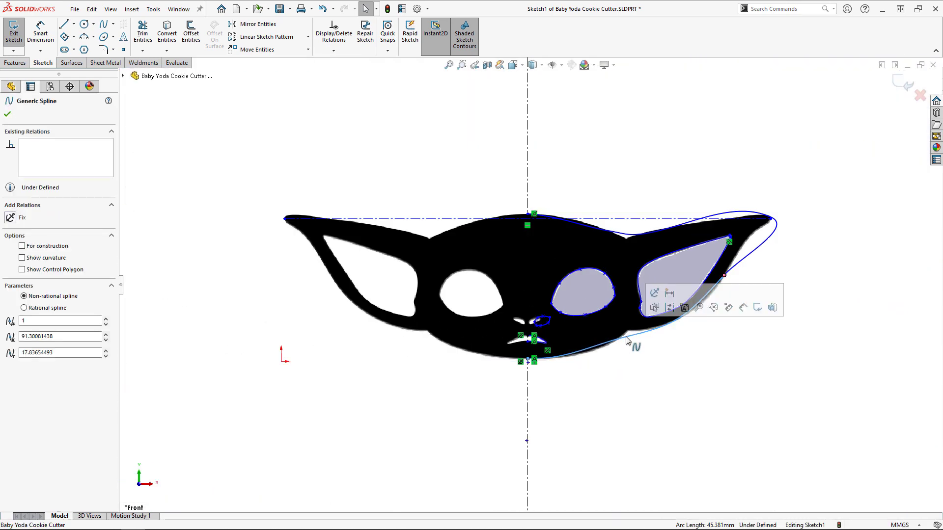
pyautogui.click(741, 268)
pyautogui.click(744, 264)
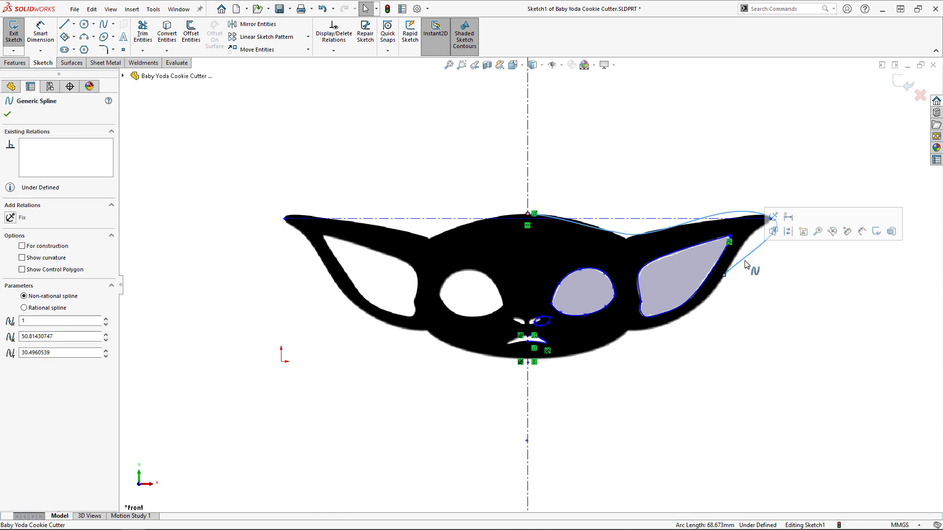
pyautogui.press('Delete')
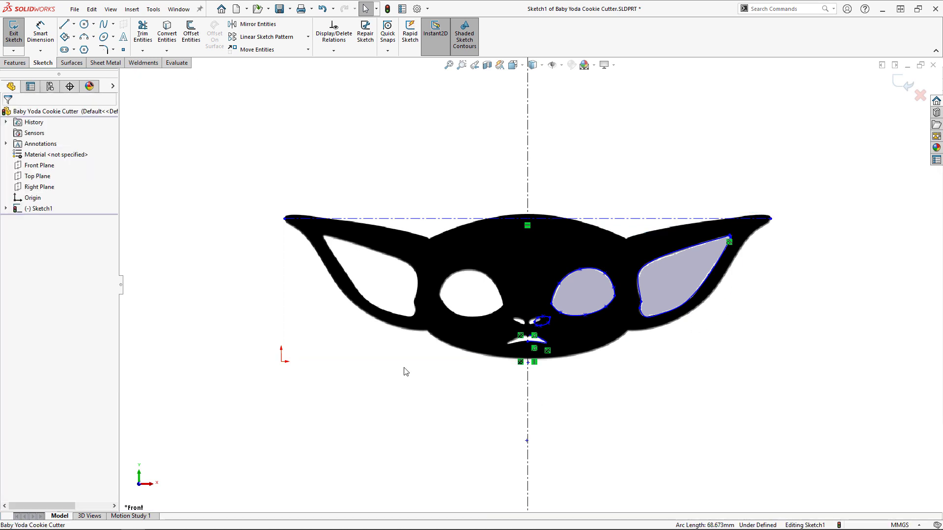
# Trace the chin and right cheek with a spline from the vertical centerline to the sharp corner where the ear begins
pyautogui.click(105, 25)
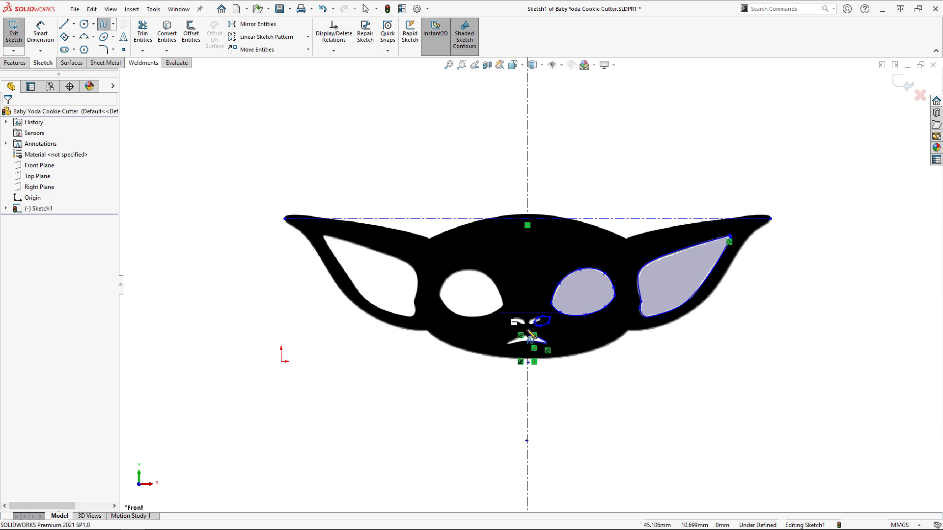
pyautogui.scroll(-5, 540, 360)
pyautogui.keyDown('ctrl'); pyautogui.moveTo(516, 347); pyautogui.dragTo(457, 394, button='middle'); pyautogui.keyUp('ctrl')
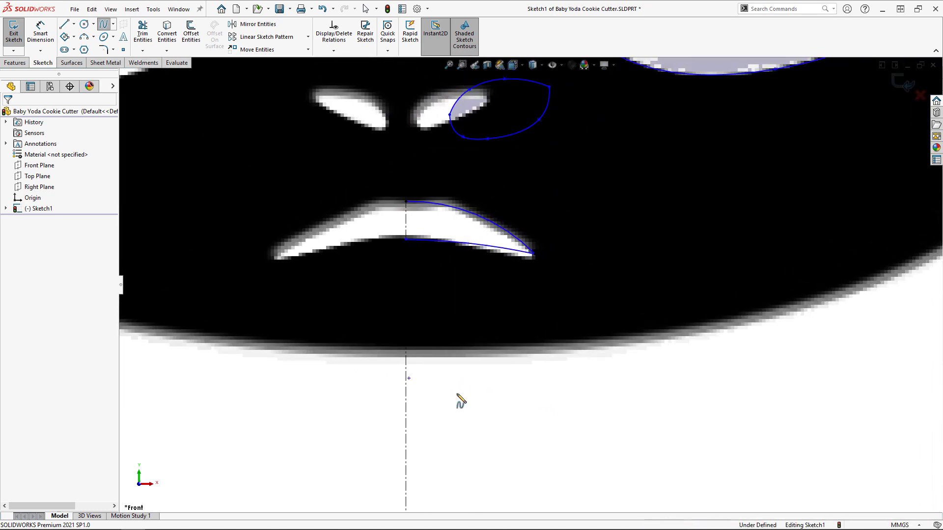
pyautogui.click(595, 351)
pyautogui.keyDown('ctrl'); pyautogui.moveTo(595, 351); pyautogui.dragTo(313, 438, button='middle'); pyautogui.keyUp('ctrl')
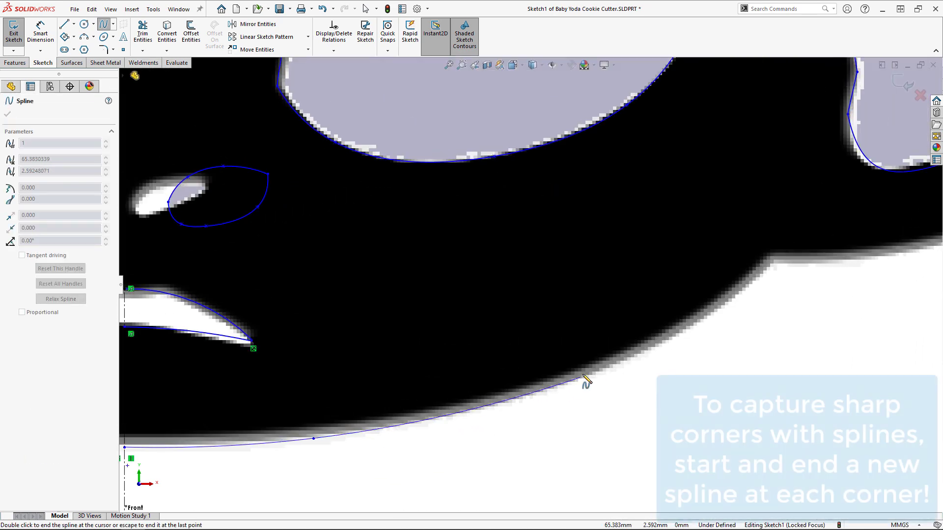
pyautogui.click(589, 370)
pyautogui.click(730, 297)
pyautogui.doubleClick(777, 260)
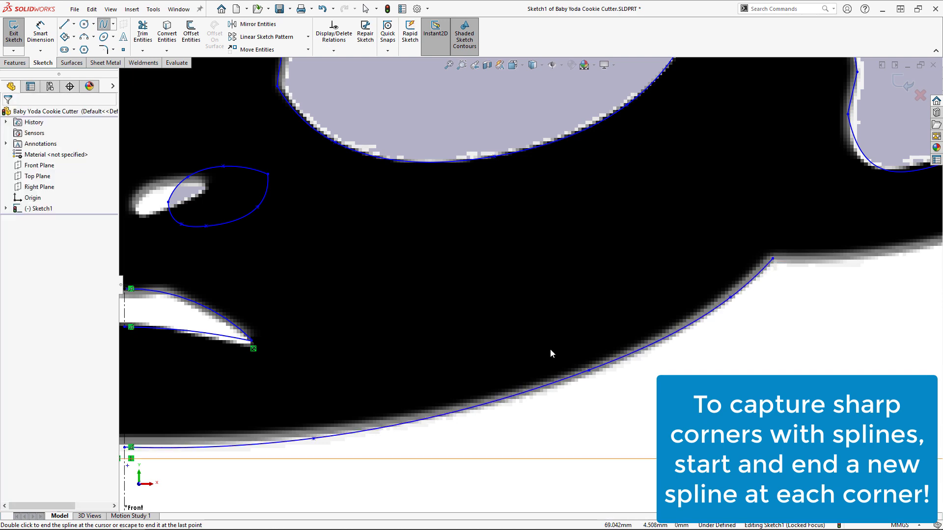
pyautogui.scroll(-5, 422, 411)
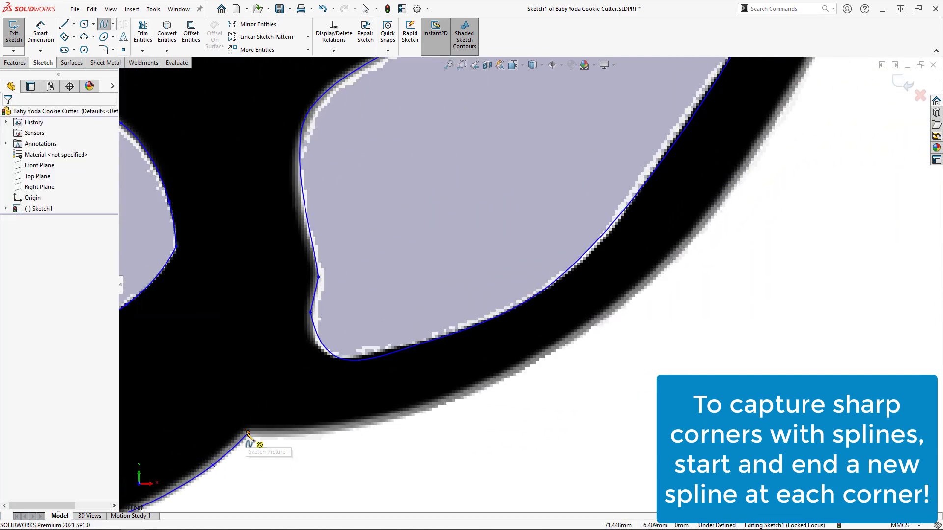
# Trace the outer right ear with one spline from the lower sharp corner, around the ear tip, to the sharp corner at the head top
pyautogui.click(248, 432)
pyautogui.click(393, 419)
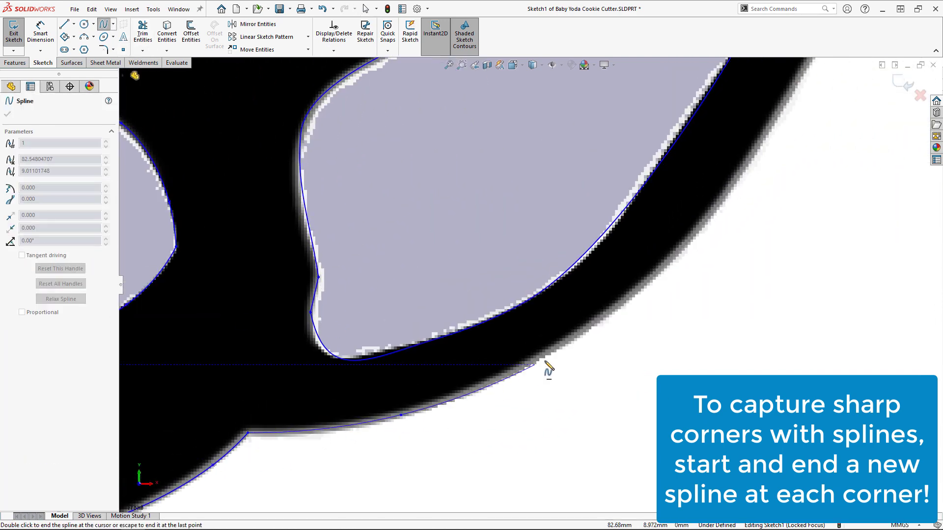
pyautogui.click(571, 340)
pyautogui.keyDown('ctrl'); pyautogui.moveTo(808, 113); pyautogui.dragTo(551, 313, button='middle'); pyautogui.keyUp('ctrl')
pyautogui.keyDown('ctrl'); pyautogui.moveTo(636, 140); pyautogui.dragTo(458, 372, button='middle'); pyautogui.keyUp('ctrl')
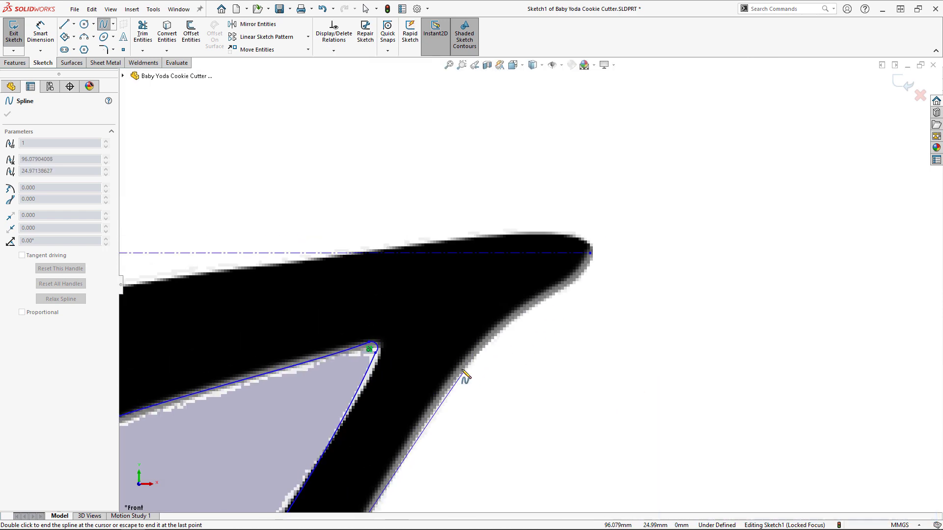
pyautogui.click(461, 367)
pyautogui.click(503, 323)
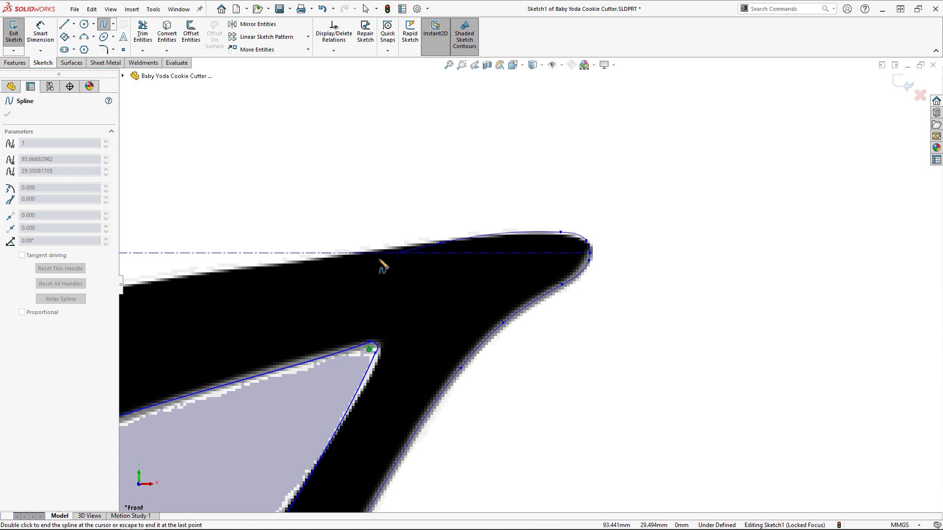
pyautogui.click(293, 262)
pyautogui.scroll(2, 240, 267)
pyautogui.keyDown('ctrl'); pyautogui.moveTo(241, 268); pyautogui.dragTo(622, 257, button='middle'); pyautogui.keyUp('ctrl')
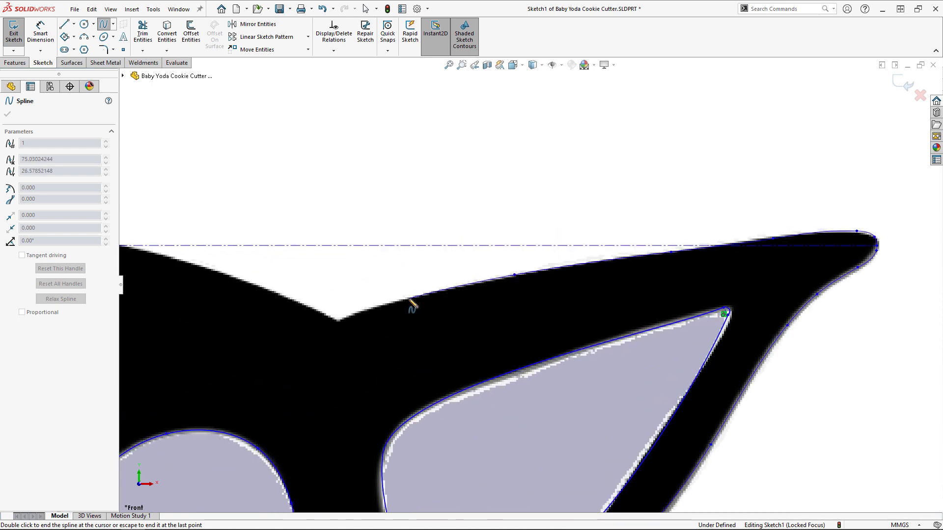
pyautogui.doubleClick(338, 320)
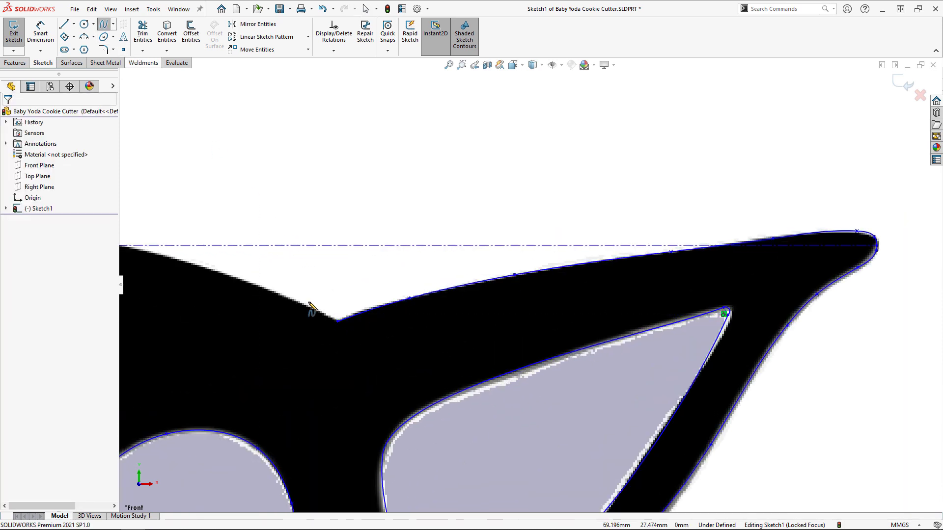
# Trace the right half of the head top with a spline from the upper ear corner to the vertical centerline
pyautogui.click(337, 321)
pyautogui.click(246, 280)
pyautogui.keyDown('ctrl'); pyautogui.moveTo(186, 253); pyautogui.dragTo(527, 294, button='middle'); pyautogui.keyUp('ctrl')
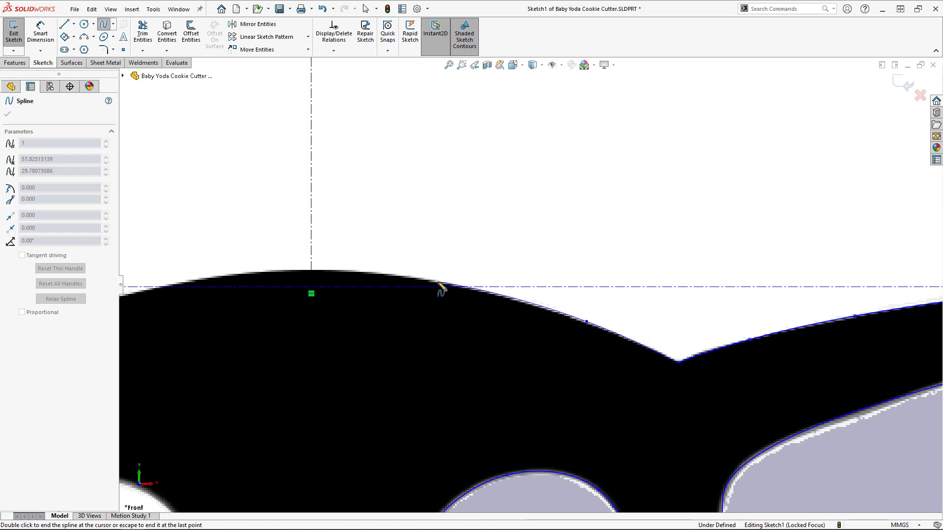
pyautogui.click(349, 271)
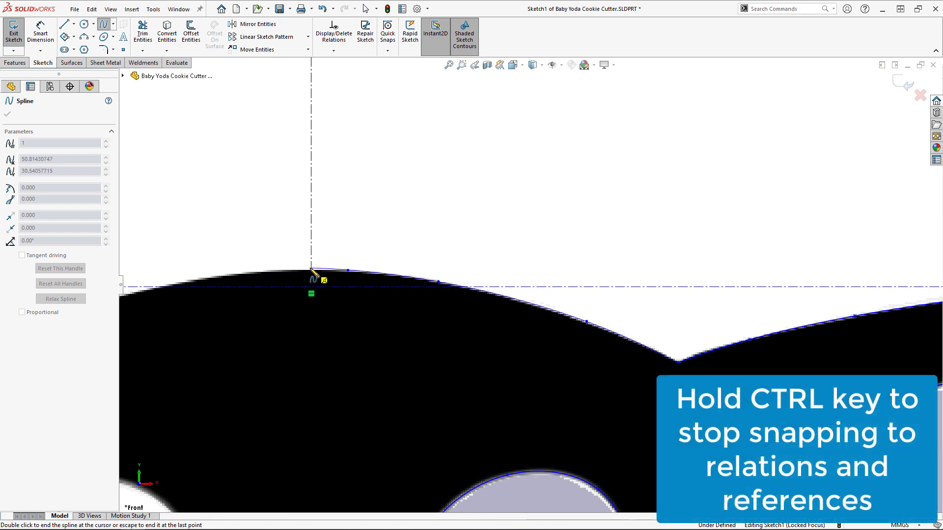
pyautogui.click(311, 268)
pyautogui.press('Escape')
pyautogui.press('f')
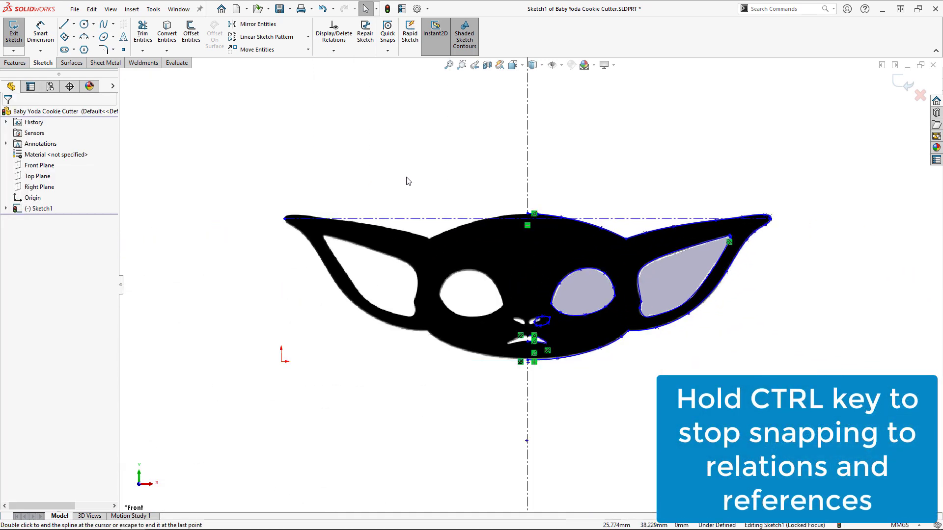
# Add a short horizontal construction line at the chin spline's centerline endpoint and make the spline tangent to it
pyautogui.moveTo(407, 177); pyautogui.dragTo(375, 151, button='right')
pyautogui.scroll(-8, 526, 358)
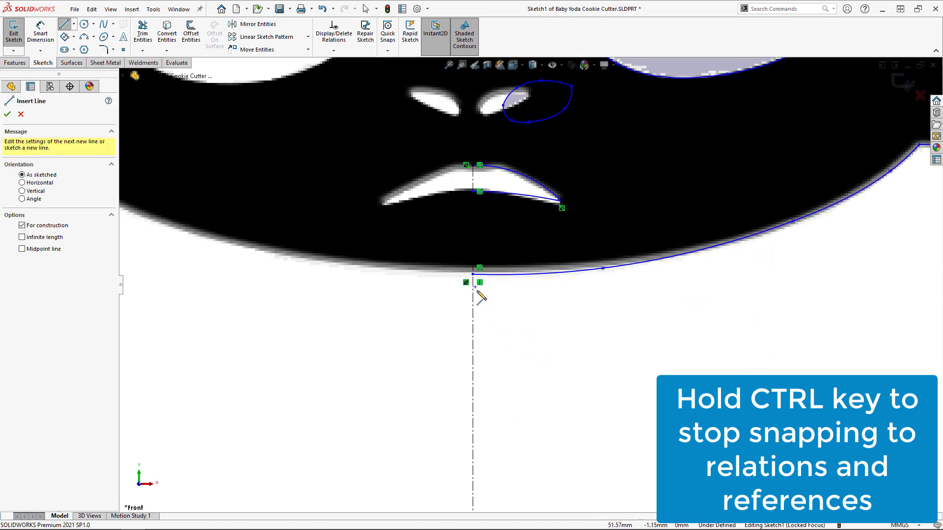
pyautogui.scroll(-3, 480, 296)
pyautogui.moveTo(475, 244); pyautogui.dragTo(393, 246)
pyautogui.press('Escape')
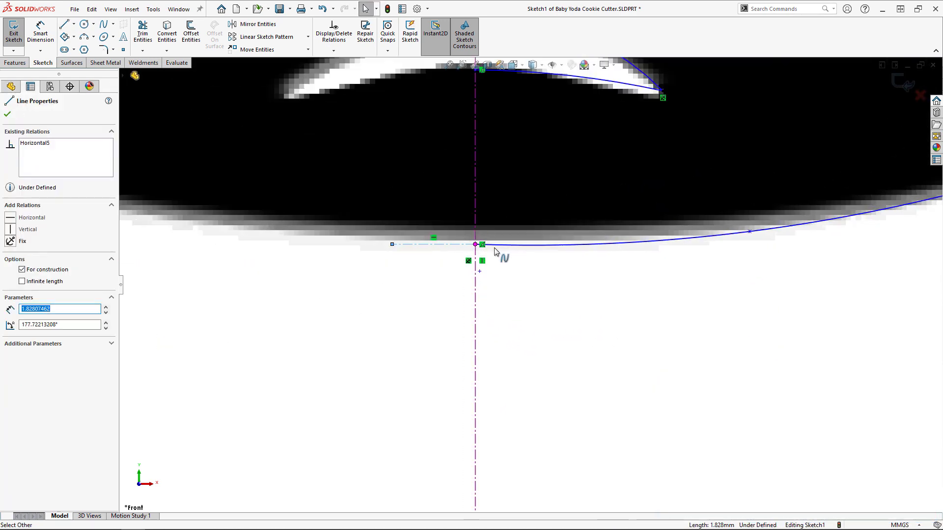
pyautogui.keyDown('ctrl'); pyautogui.click(490, 245); pyautogui.keyUp('ctrl')
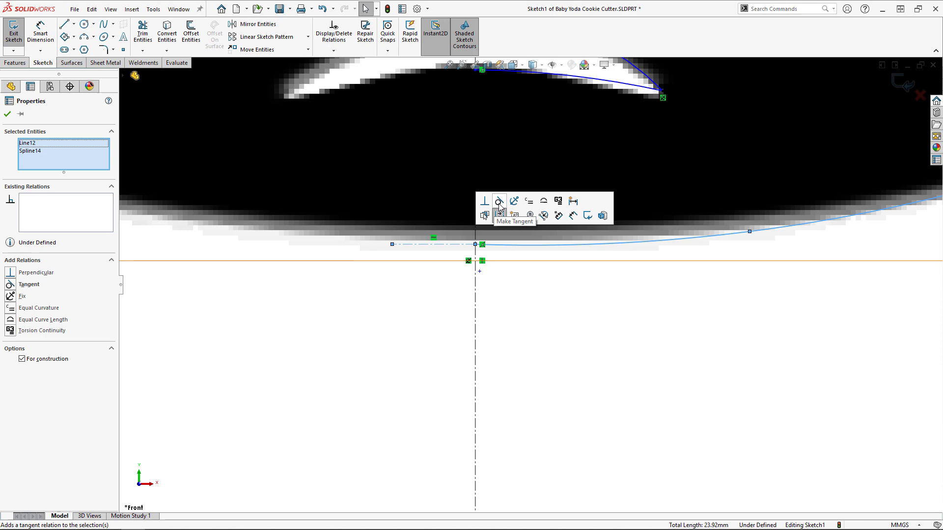
pyautogui.click(499, 203)
pyautogui.click(517, 296)
# Add a short horizontal construction line at the head-top spline's centerline endpoint and make the spline tangent to it
pyautogui.scroll(5, 519, 297)
pyautogui.keyDown('ctrl'); pyautogui.moveTo(537, 71); pyautogui.dragTo(519, 408, button='middle'); pyautogui.keyUp('ctrl')
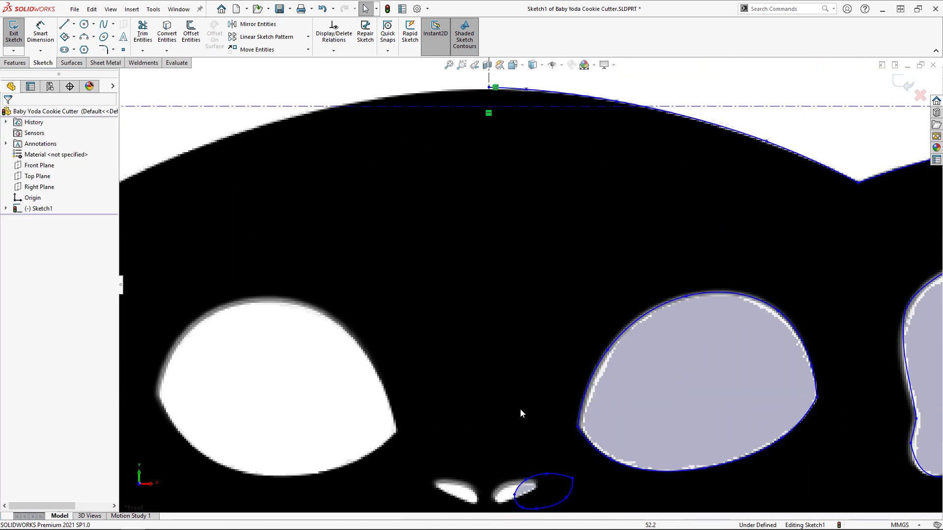
pyautogui.keyDown('ctrl'); pyautogui.moveTo(511, 251); pyautogui.dragTo(508, 341, button='middle'); pyautogui.keyUp('ctrl')
pyautogui.moveTo(502, 281); pyautogui.dragTo(471, 249, button='right')
pyautogui.moveTo(486, 177); pyautogui.dragTo(440, 177)
pyautogui.press('Escape')
pyautogui.click(478, 177)
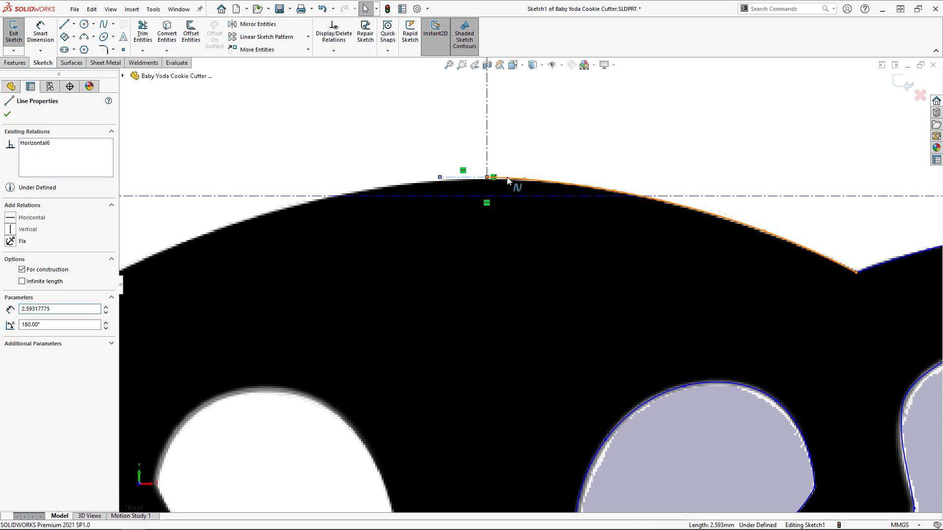
pyautogui.keyDown('ctrl'); pyautogui.click(507, 178); pyautogui.keyUp('ctrl')
pyautogui.click(545, 134)
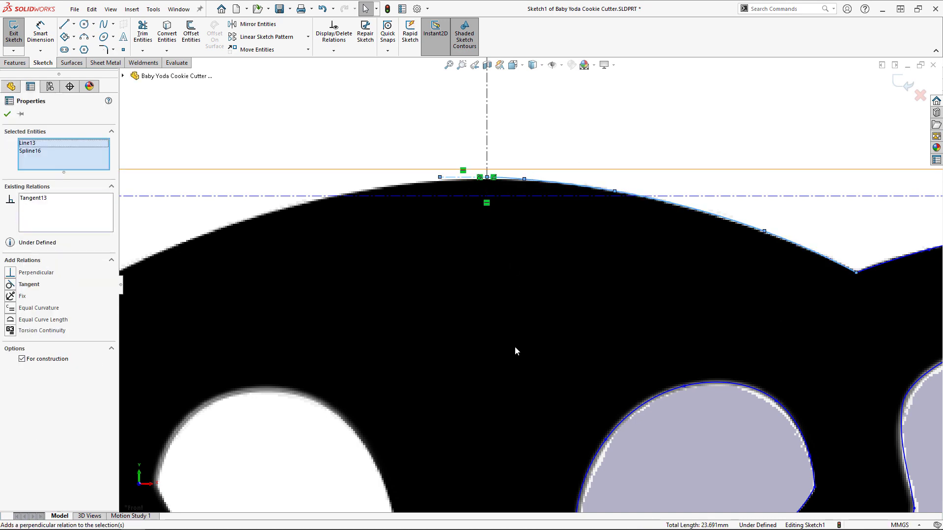
pyautogui.press('f')
pyautogui.press('Escape')
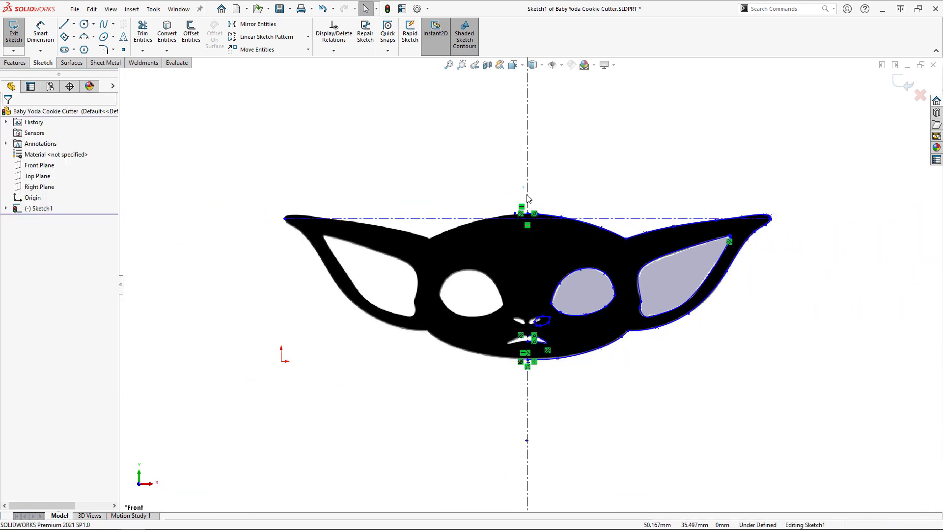
# Mirror all traced curves of the right half of the face about the vertical centerline
pyautogui.moveTo(522, 186)
pyautogui.mouseDown()
pyautogui.moveTo(730, 374)
pyautogui.moveTo(780, 383)
pyautogui.mouseUp()
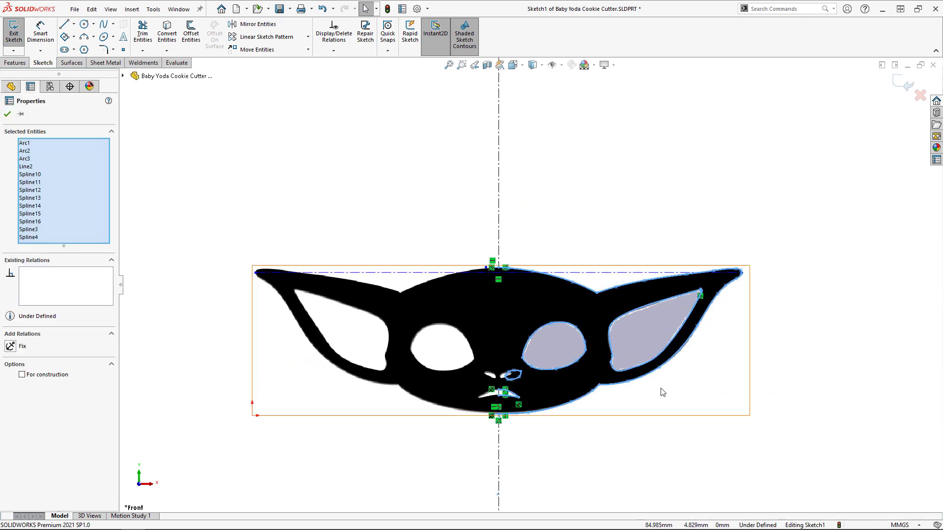
pyautogui.scroll(-2, 662, 392)
pyautogui.keyDown('ctrl'); pyautogui.click(410, 448); pyautogui.keyUp('ctrl')
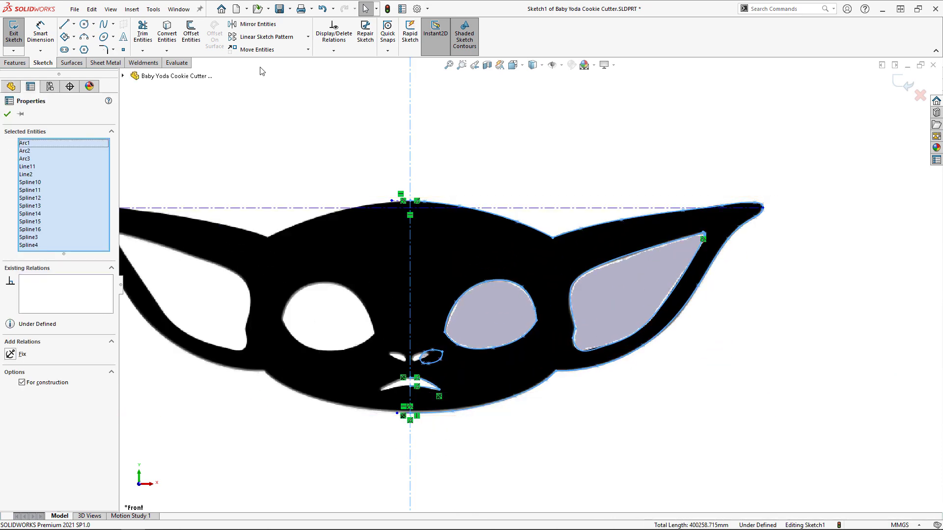
pyautogui.click(257, 24)
pyautogui.keyDown('ctrl'); pyautogui.moveTo(305, 143); pyautogui.dragTo(378, 138, button='middle'); pyautogui.keyUp('ctrl')
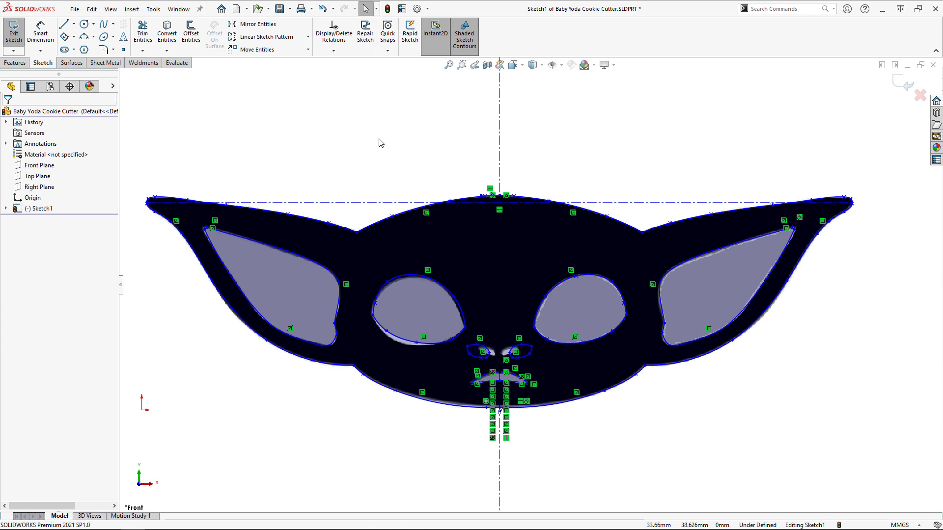
# Set up a boss extrude of the face sketch as a one-direction thin feature, 20 mm deep with a 1 mm wall
pyautogui.click(21, 63)
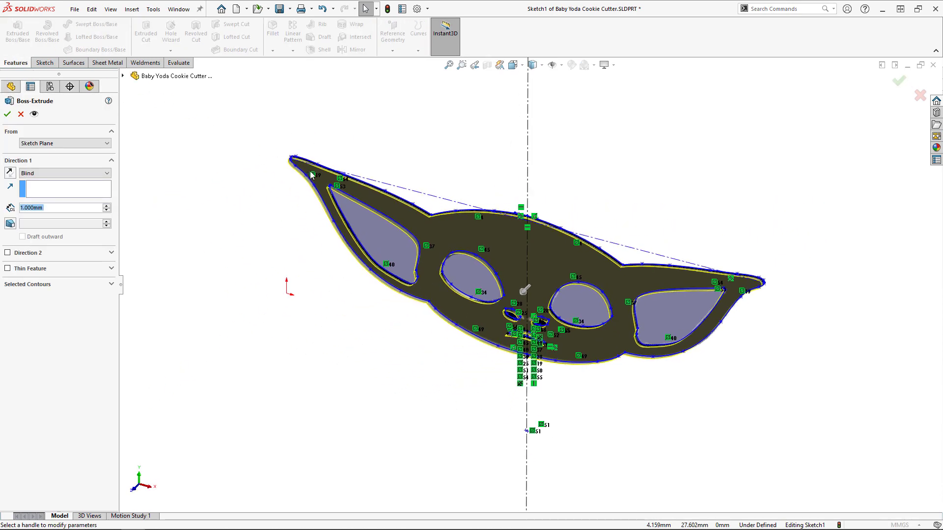
pyautogui.click(8, 268)
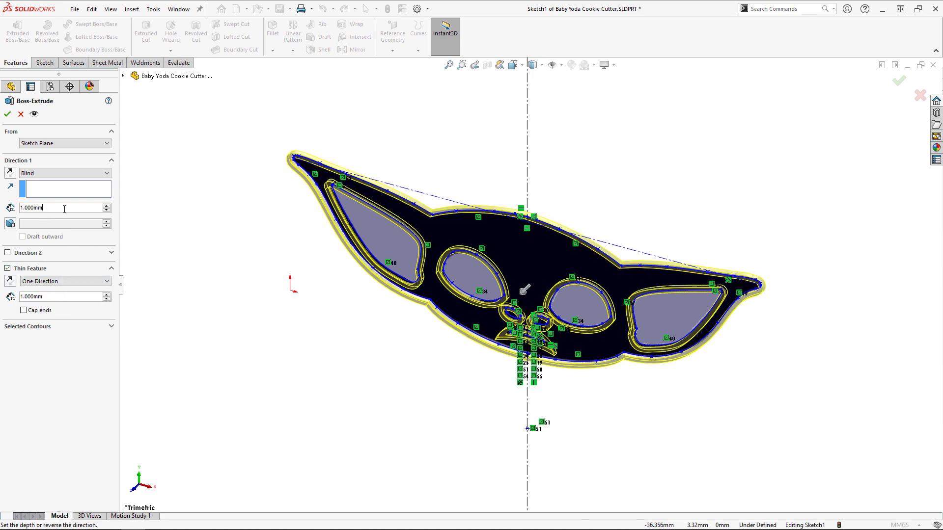
pyautogui.write('20')
pyautogui.scroll(-2, 400, 255)
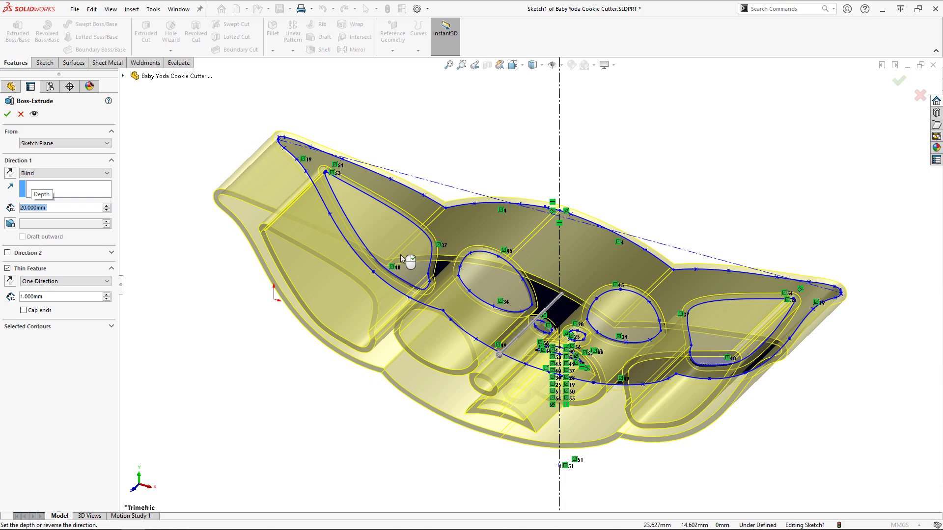
pyautogui.moveTo(399, 255); pyautogui.dragTo(456, 189, button='middle')
# Limit the thin extrude to the outer head outline and the two eye contours, and create it
pyautogui.click(28, 324)
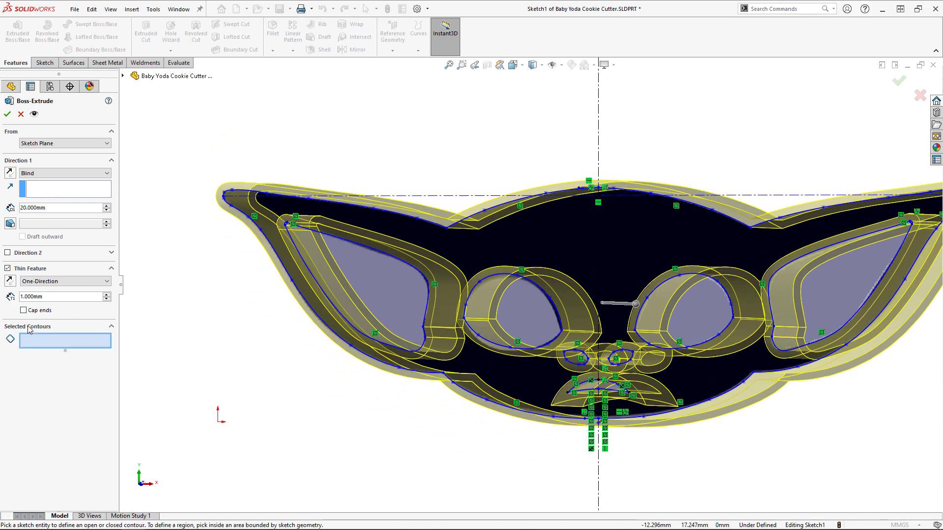
pyautogui.click(433, 227)
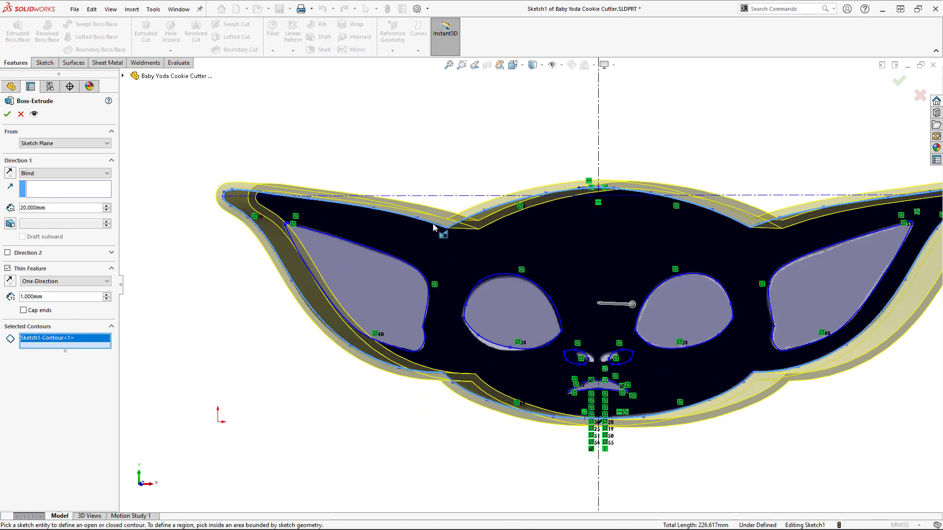
pyautogui.click(499, 276)
pyautogui.click(701, 279)
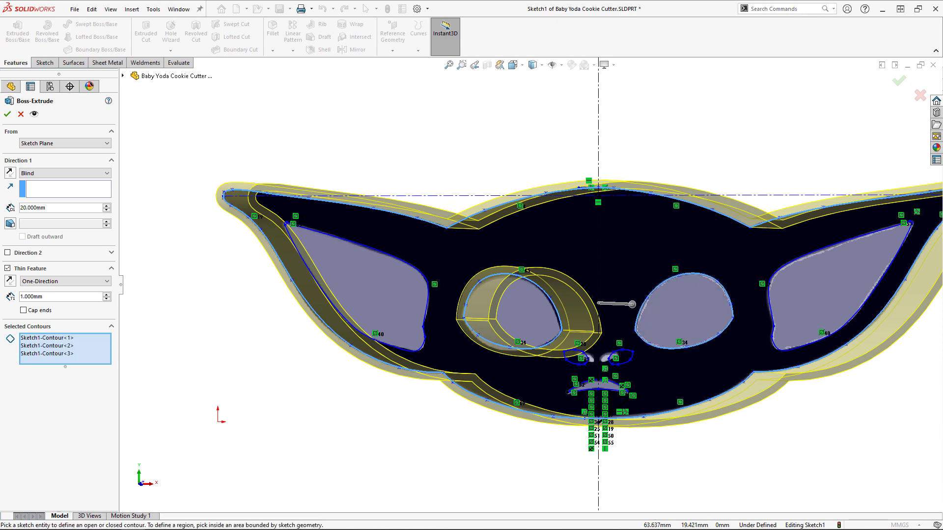
pyautogui.press('z')
pyautogui.scroll(1, 655, 297)
pyautogui.moveTo(655, 297); pyautogui.dragTo(613, 307, button='middle')
pyautogui.click(7, 114)
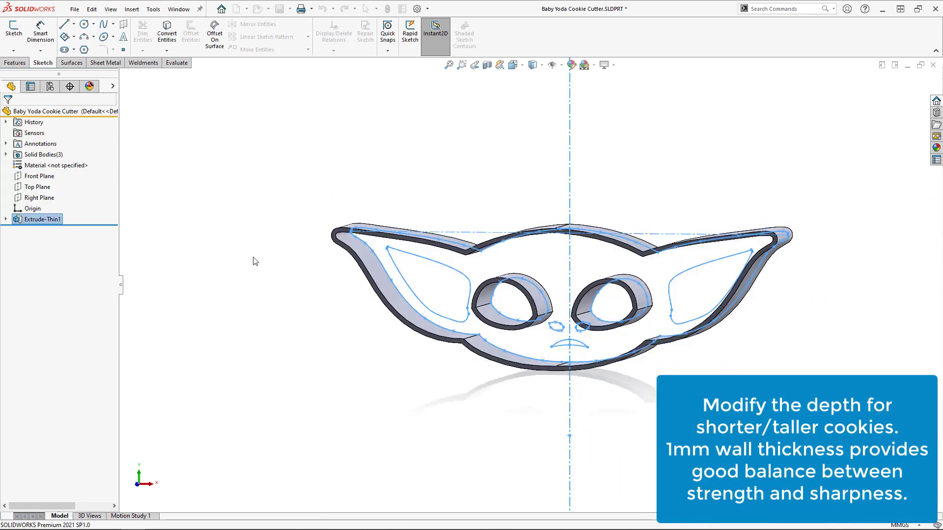
# Start a second boss extrude from Sketch1 under the thin extrude and clear its contour selection
pyautogui.click(6, 219)
pyautogui.click(49, 230)
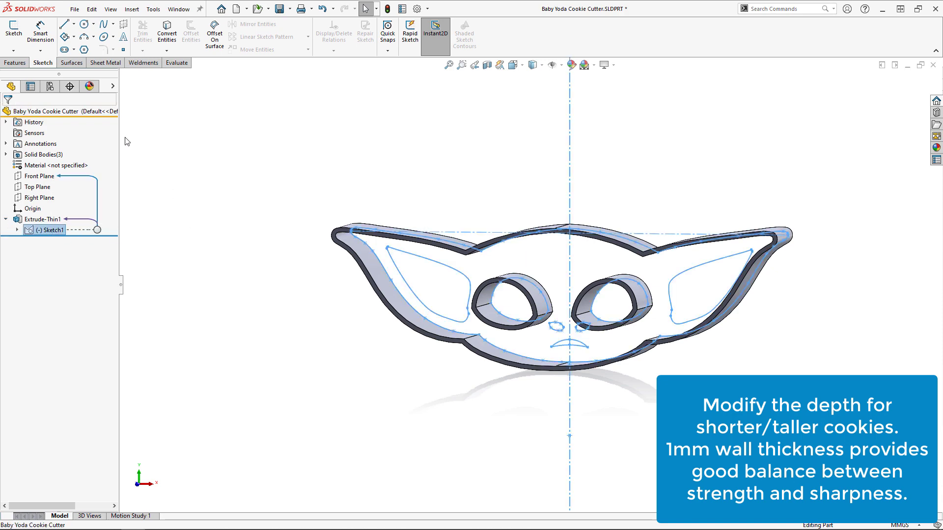
pyautogui.click(15, 63)
pyautogui.click(18, 32)
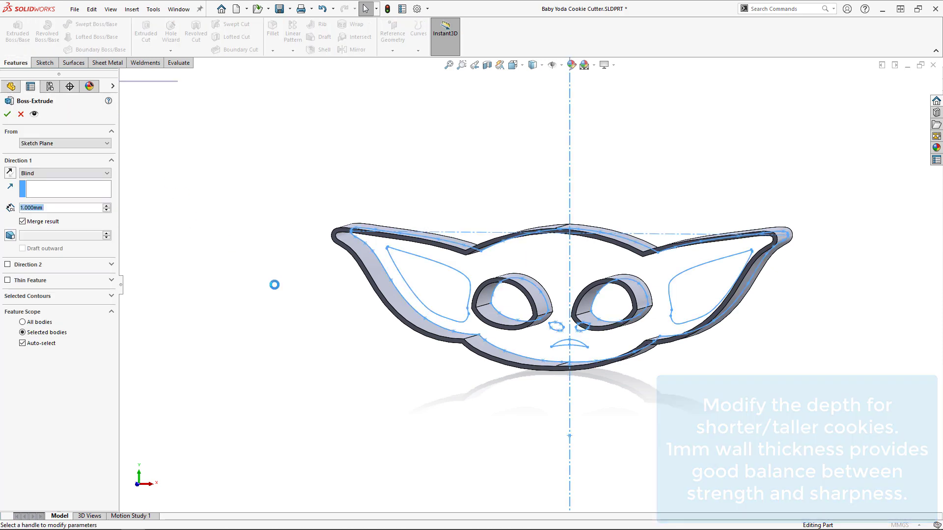
pyautogui.click(41, 297)
pyautogui.rightClick(45, 307)
pyautogui.click(73, 316)
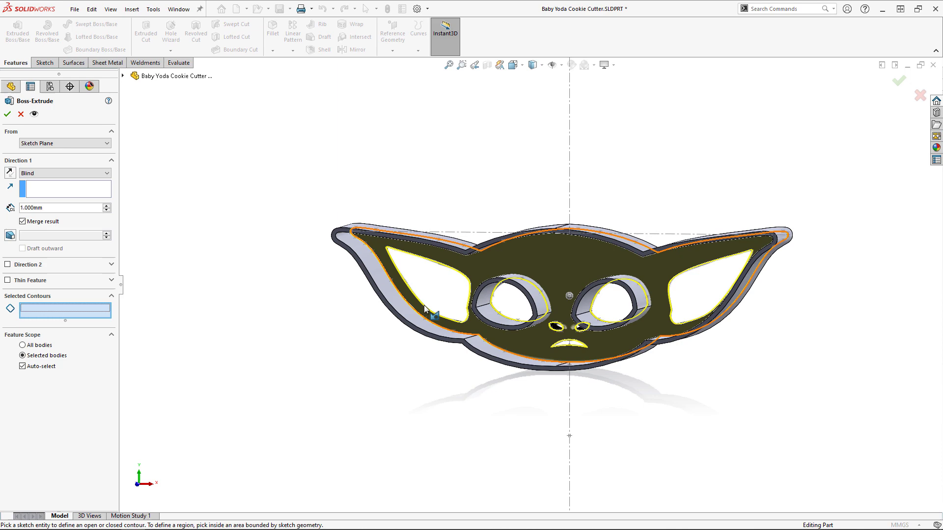
# Select the two inner ear regions, both nostrils and the mouth as the contours to extrude
pyautogui.moveTo(431, 313); pyautogui.dragTo(330, 292, button='middle')
pyautogui.click(341, 289)
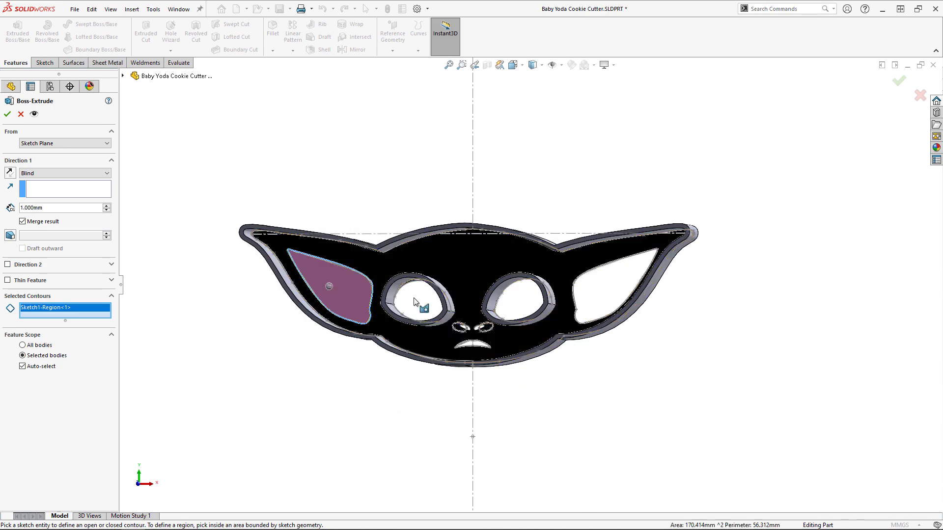
pyautogui.click(606, 292)
pyautogui.scroll(-5, 441, 321)
pyautogui.click(428, 350)
pyautogui.click(499, 351)
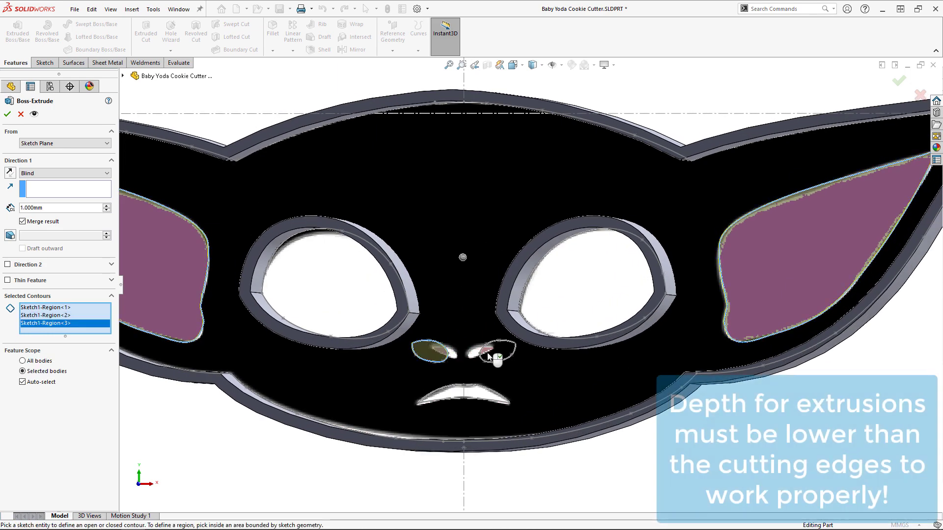
pyautogui.click(486, 397)
pyautogui.write('f')
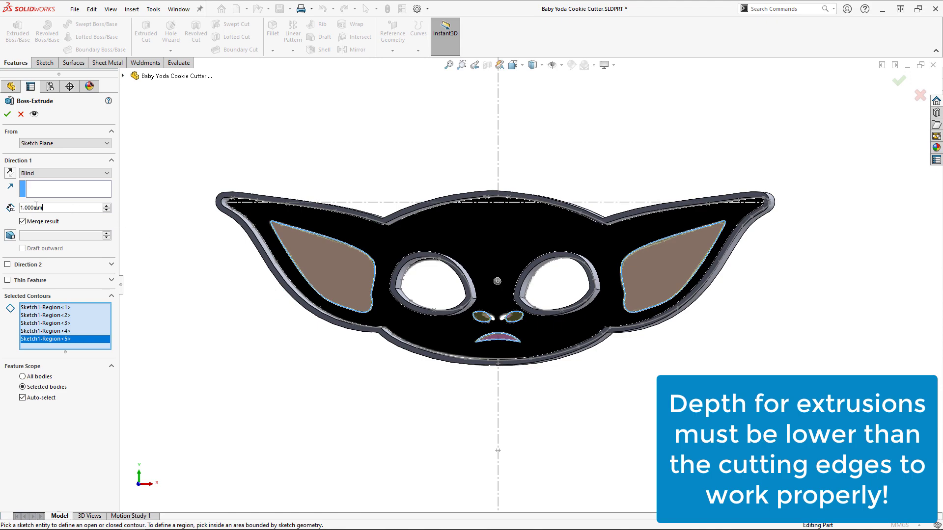
# Set the extrude depth of the ear, nostril and mouth regions to 15 mm and create the feature
pyautogui.write('15')
pyautogui.press('Return')
pyautogui.moveTo(225, 249); pyautogui.dragTo(197, 271, button='middle')
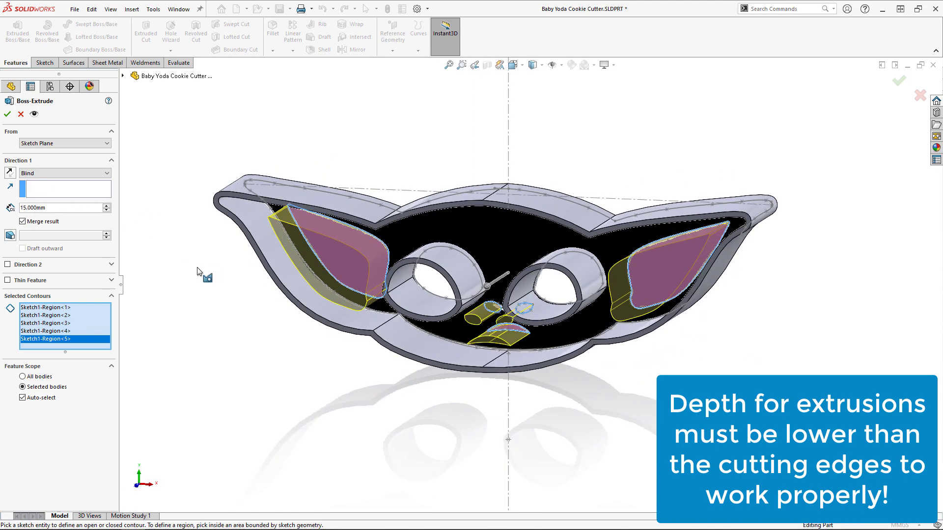
pyautogui.click(7, 115)
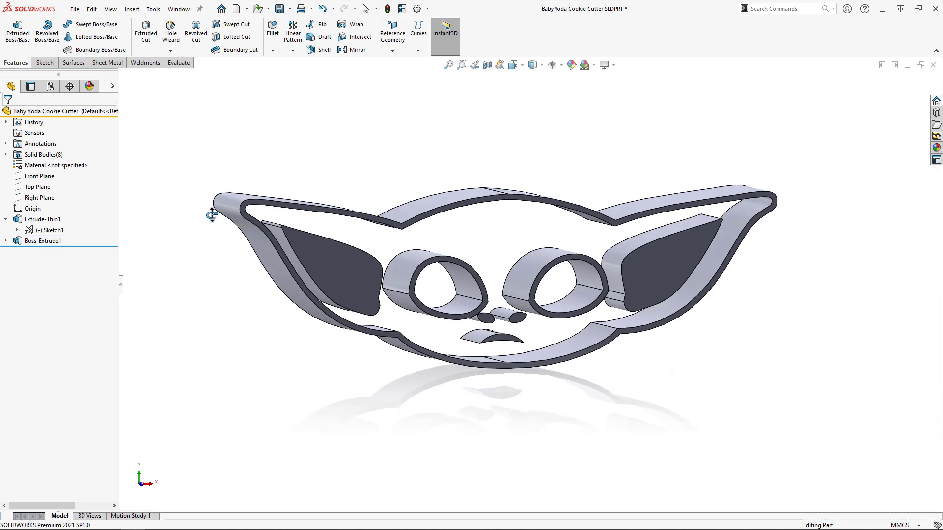
# Start another boss extrude from Sketch1 and replace its contour selection with the face region surrounding the eyes, ears, nostrils and mouth
pyautogui.moveTo(211, 214); pyautogui.dragTo(207, 231, button='middle')
pyautogui.click(49, 230)
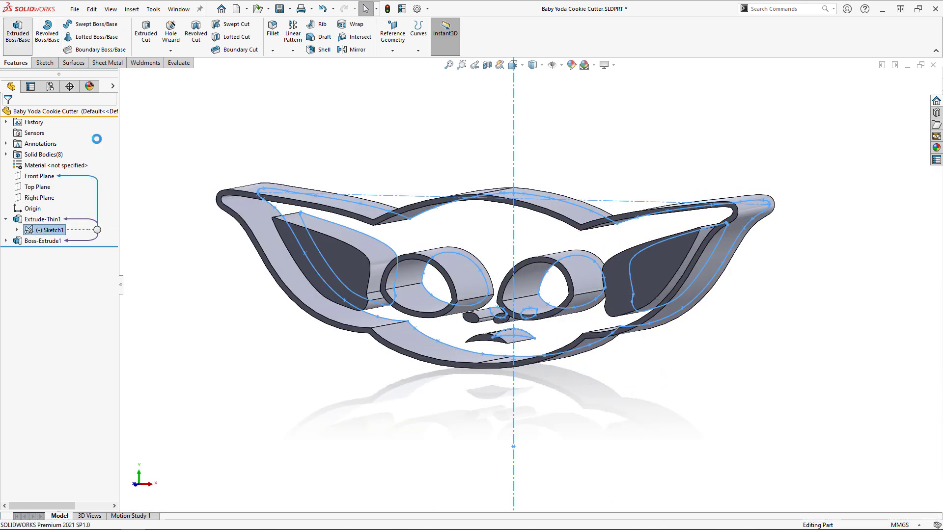
pyautogui.click(41, 296)
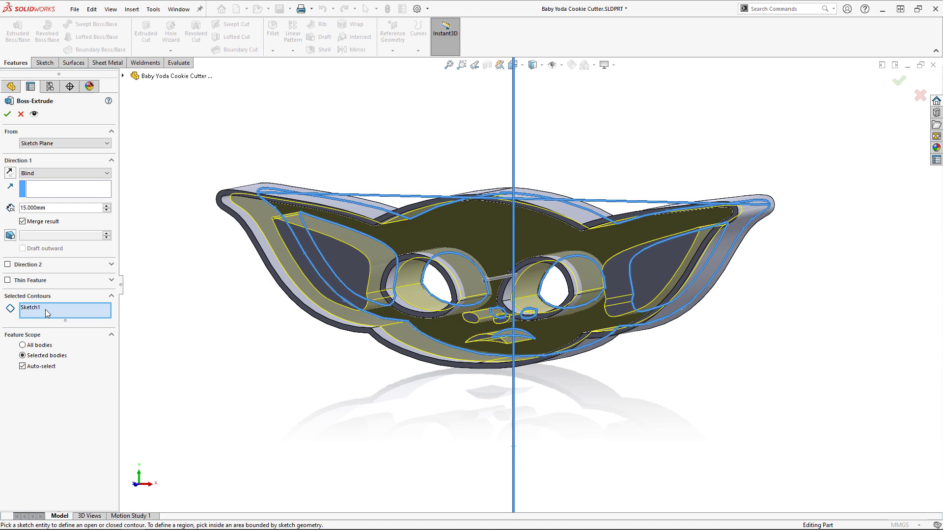
pyautogui.rightClick(46, 311)
pyautogui.click(71, 316)
pyautogui.hotkey('ctrl', '8')
pyautogui.click(463, 230)
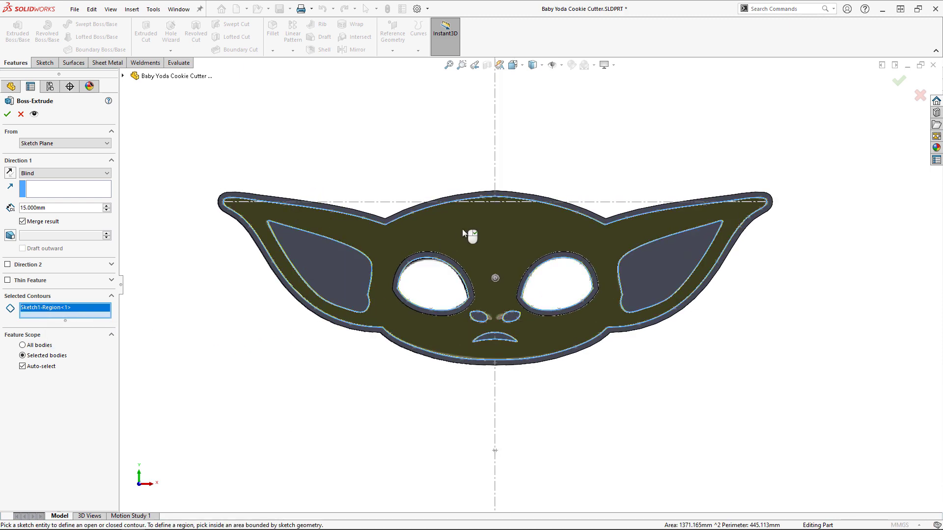
# Set the face region's extrude depth to 2 mm and create the feature
pyautogui.write('2')
pyautogui.press('Return')
pyautogui.click(8, 114)
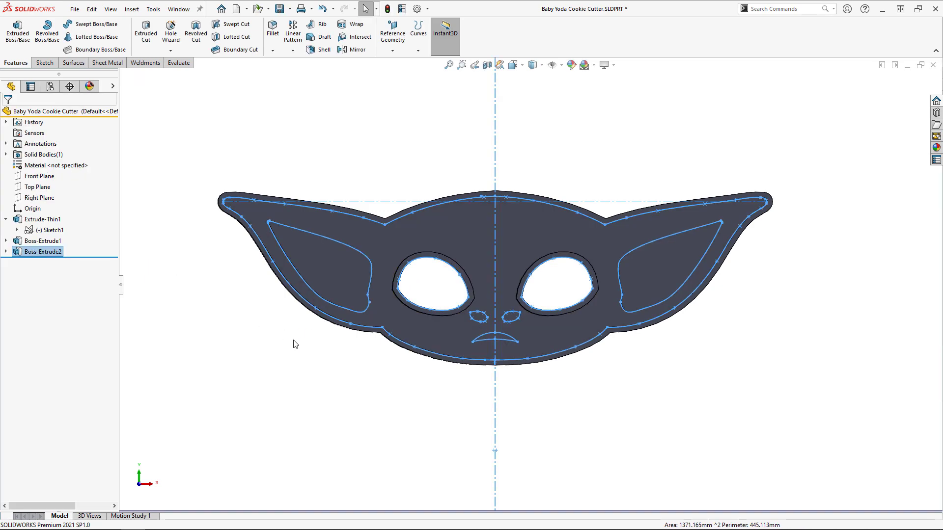
# Fillet all edges of the thin base's inner face with a 1 mm radius
pyautogui.moveTo(249, 326); pyautogui.dragTo(276, 346, button='middle')
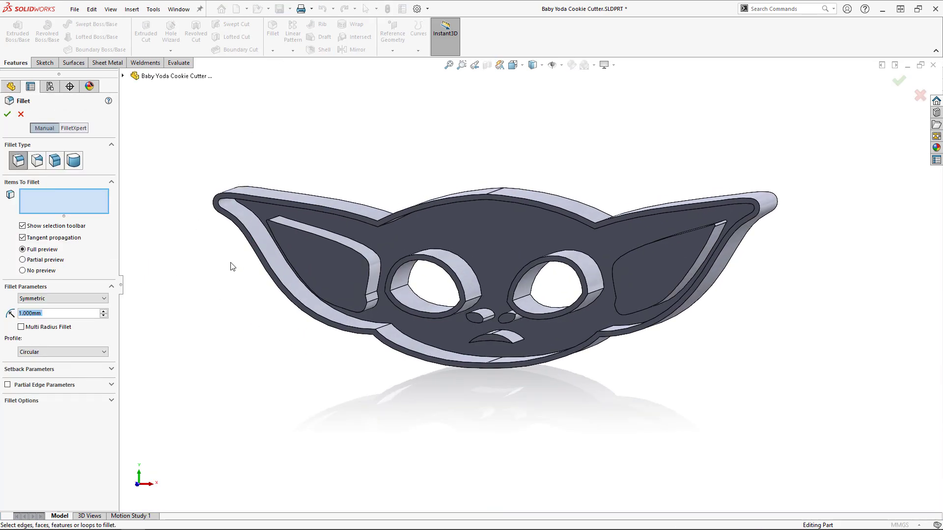
pyautogui.click(396, 240)
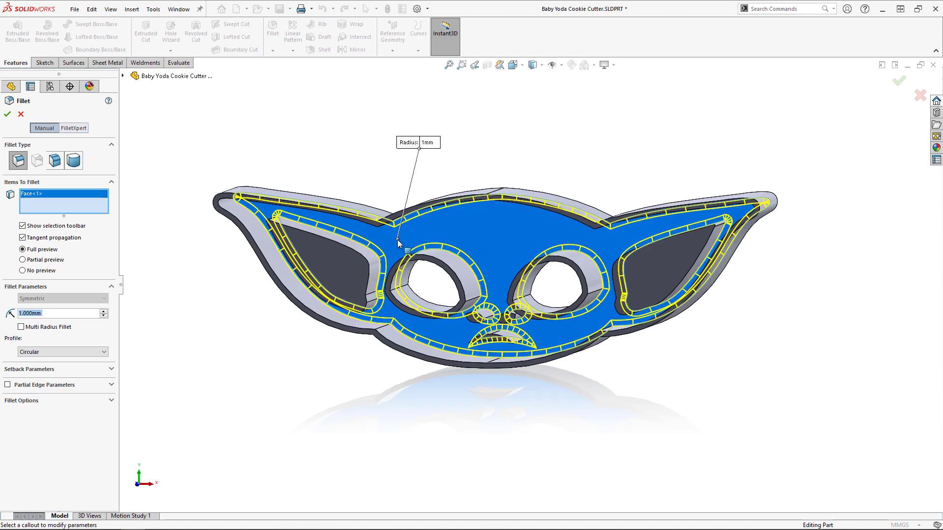
pyautogui.click(10, 115)
pyautogui.keyDown('ctrl'); pyautogui.moveTo(229, 296); pyautogui.dragTo(252, 285, button='middle'); pyautogui.keyUp('ctrl')
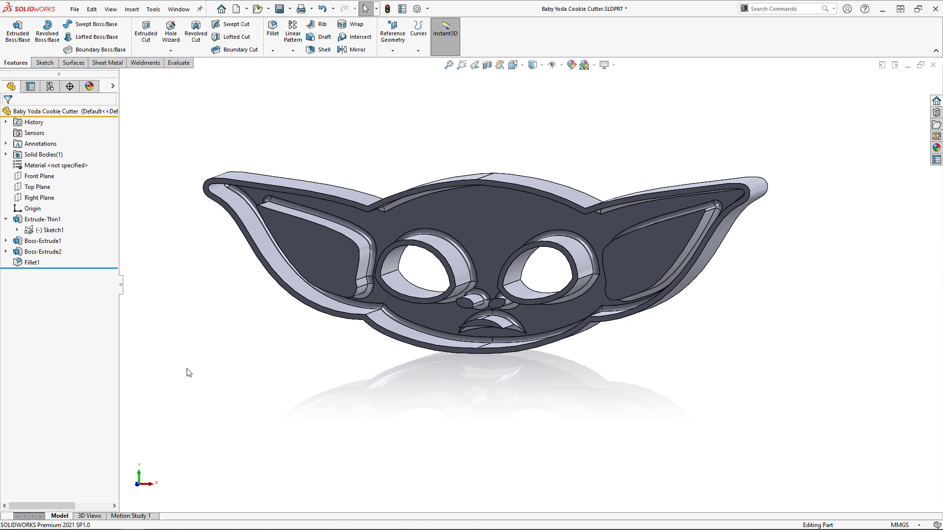
pyautogui.moveTo(171, 391); pyautogui.dragTo(614, 384, button='middle')
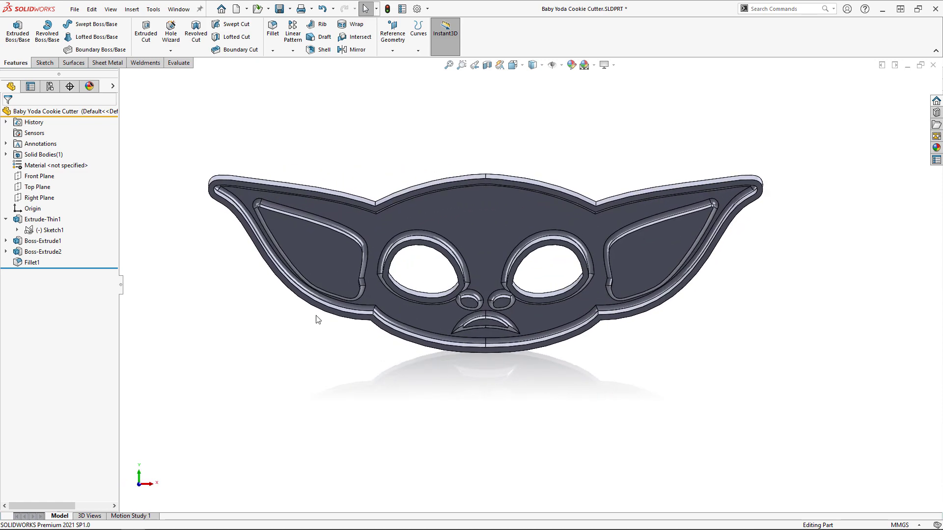
# Start saving the part under a new format and choose STL (*.stl) as the file type
pyautogui.click(72, 11)
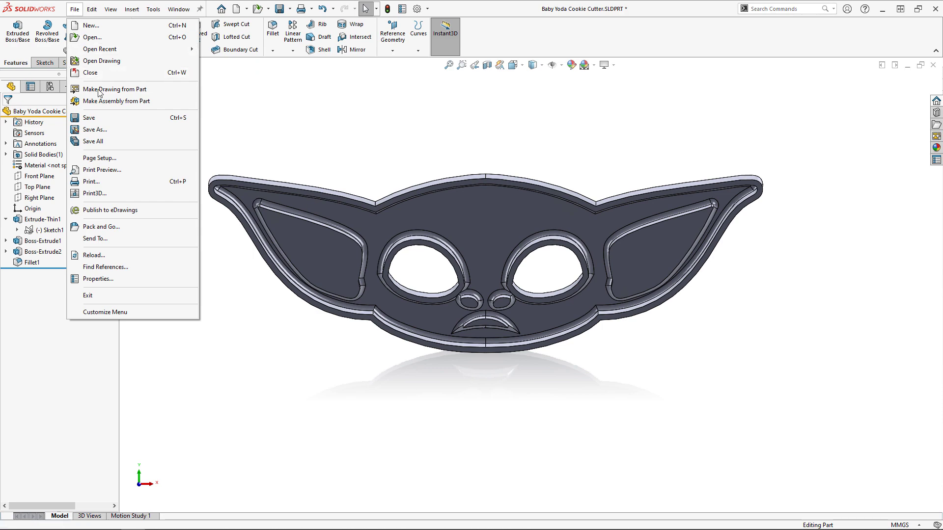
pyautogui.click(111, 130)
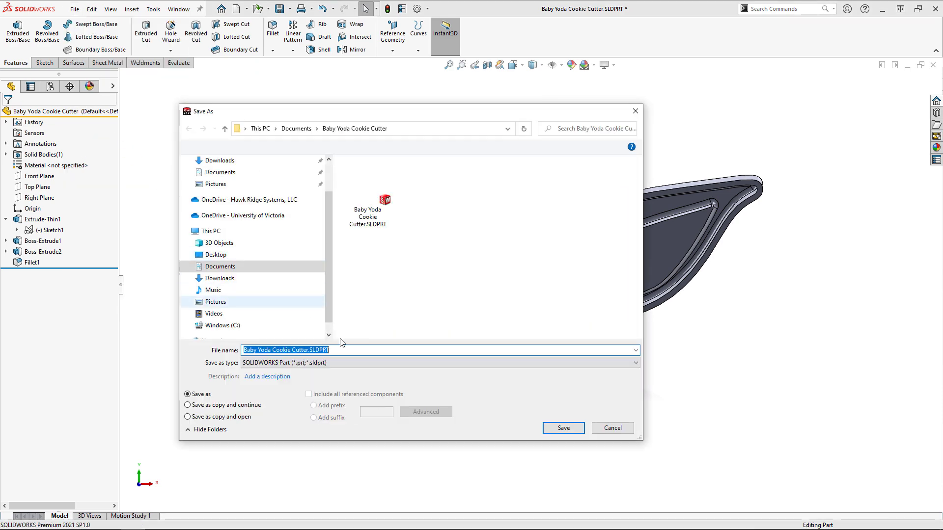
pyautogui.click(388, 364)
pyautogui.press('s')
pyautogui.press('s')
pyautogui.press('s')
pyautogui.press('Return')
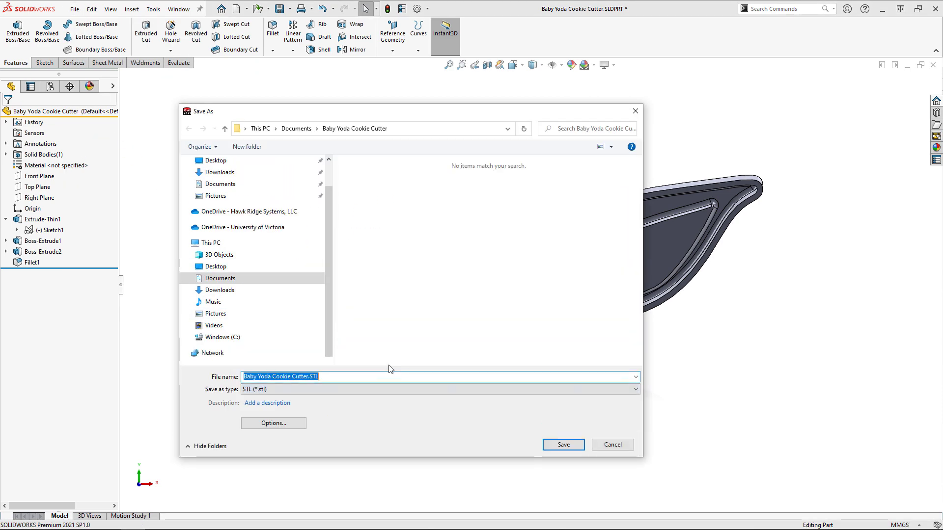